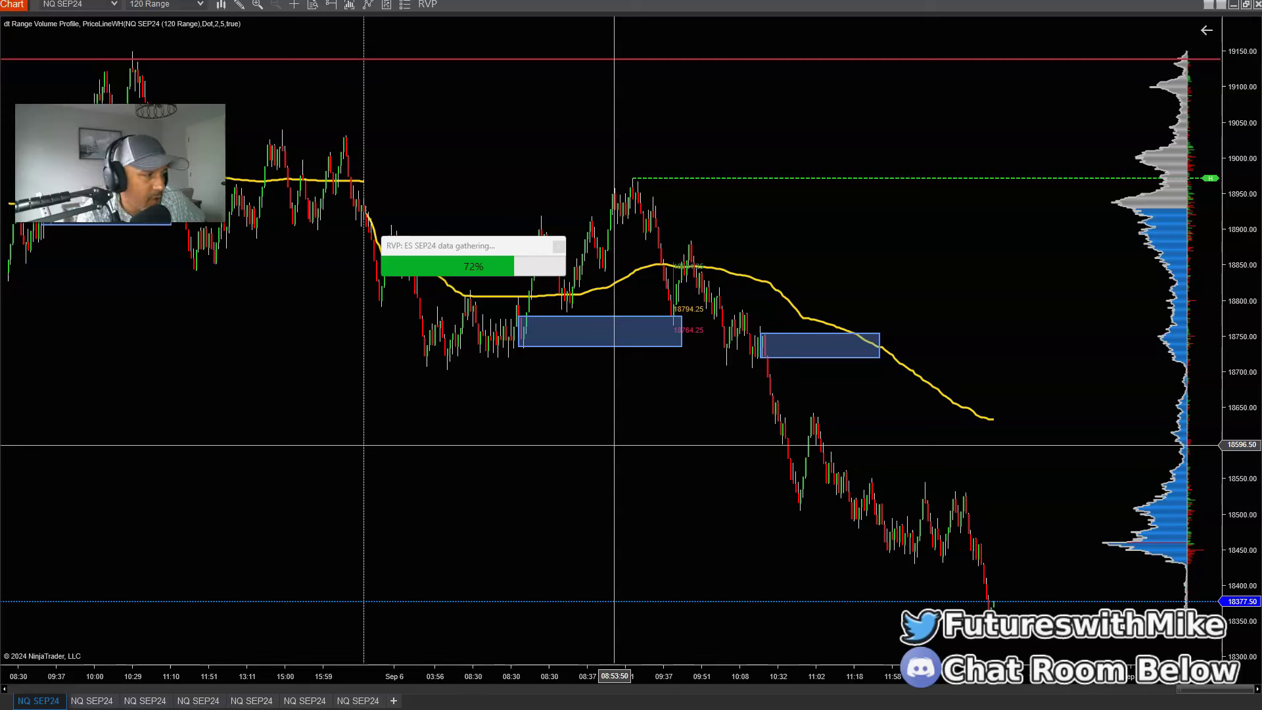
- Scroll the chart back to the Sep 4–5 bars while the volume profile finishes loading
{"action": "left_click", "coordinate": [656, 427]}
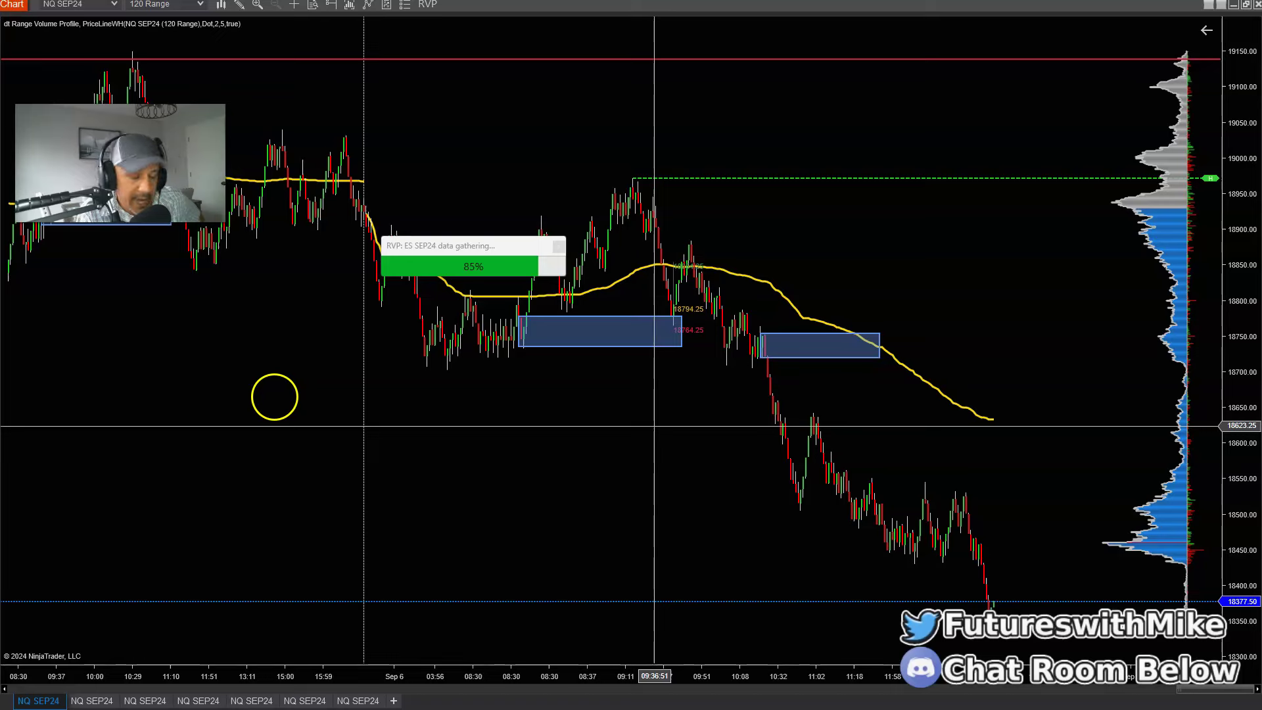
{"action": "scroll", "coordinate": [191, 642], "scroll_direction": "up", "scroll_amount": 10}
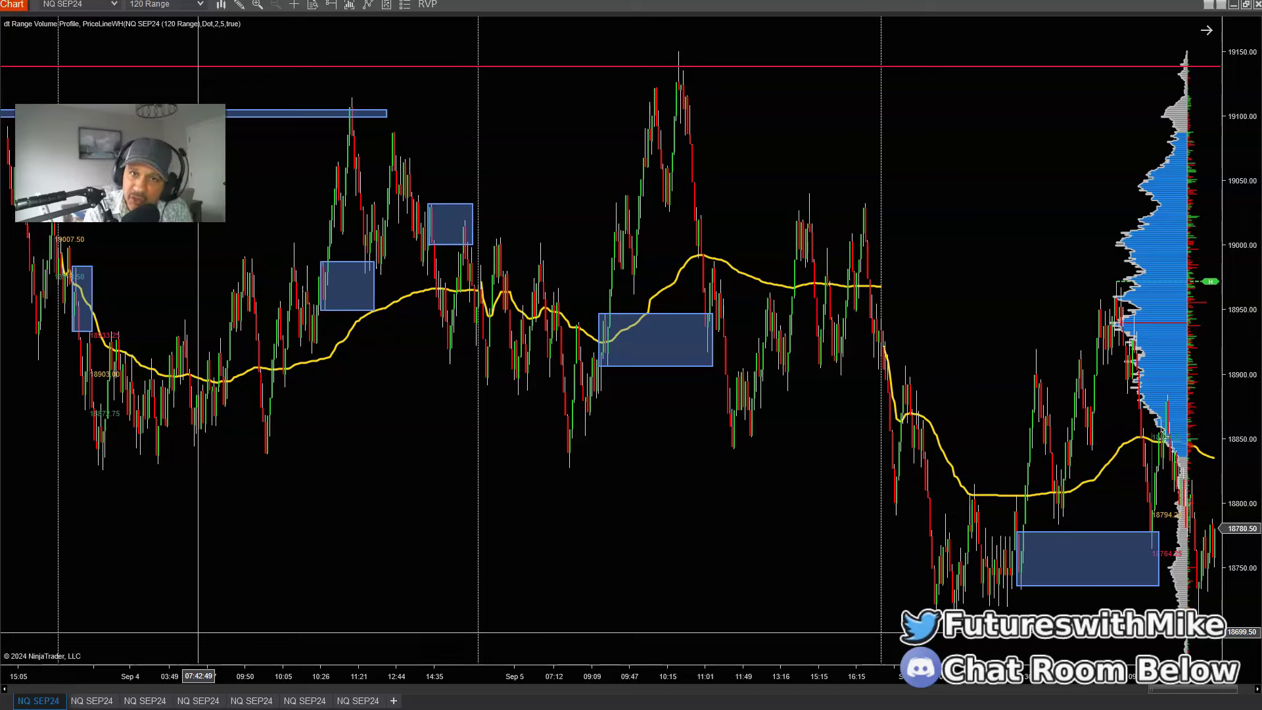
- Pan through the late-August bars to review the Aug 28 demand box, Aug 29–30 supply box and blue arrow
{"action": "mouse_move", "coordinate": [198, 633]}
{"action": "left_mouse_down"}
{"action": "mouse_move", "coordinate": [239, 611]}
{"action": "mouse_move", "coordinate": [454, 580]}
{"action": "mouse_move", "coordinate": [500, 632]}
{"action": "mouse_move", "coordinate": [559, 667]}
{"action": "left_mouse_up"}
{"action": "left_click_drag", "start_coordinate": [451, 284], "coordinate": [857, 543]}
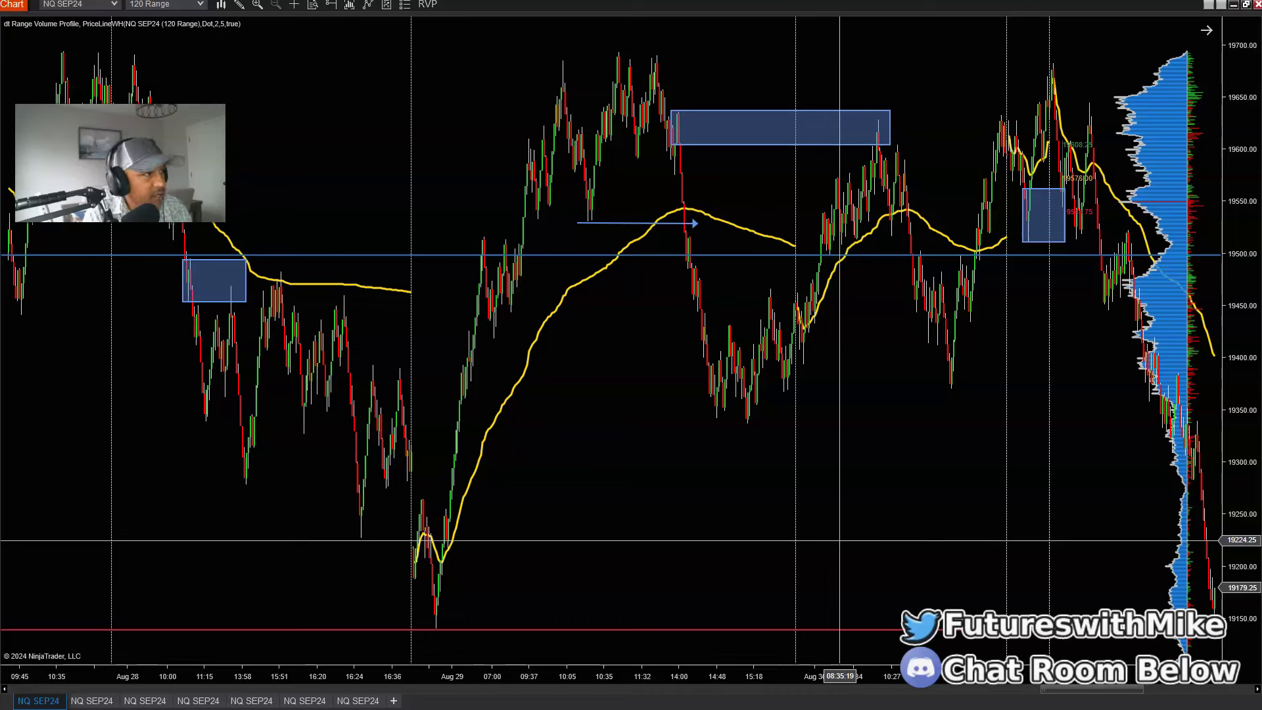
{"action": "left_click_drag", "start_coordinate": [780, 529], "coordinate": [582, 521]}
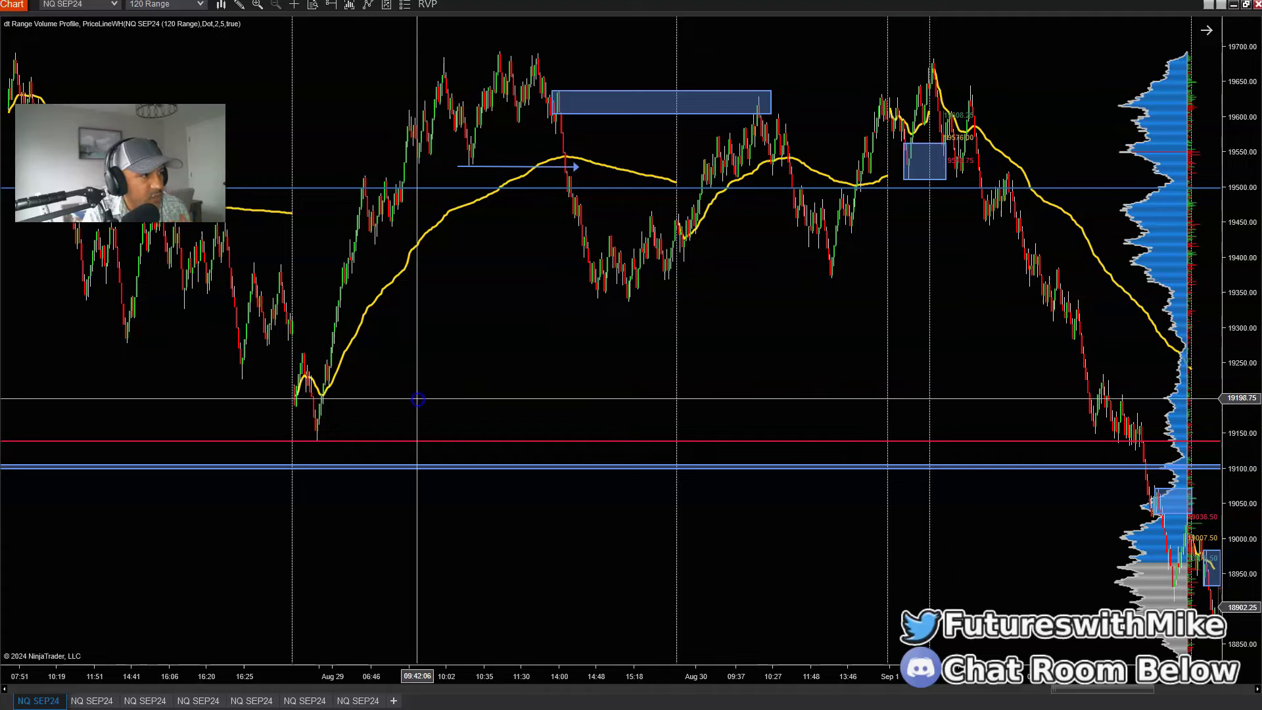
{"action": "left_click_drag", "start_coordinate": [414, 394], "coordinate": [789, 425]}
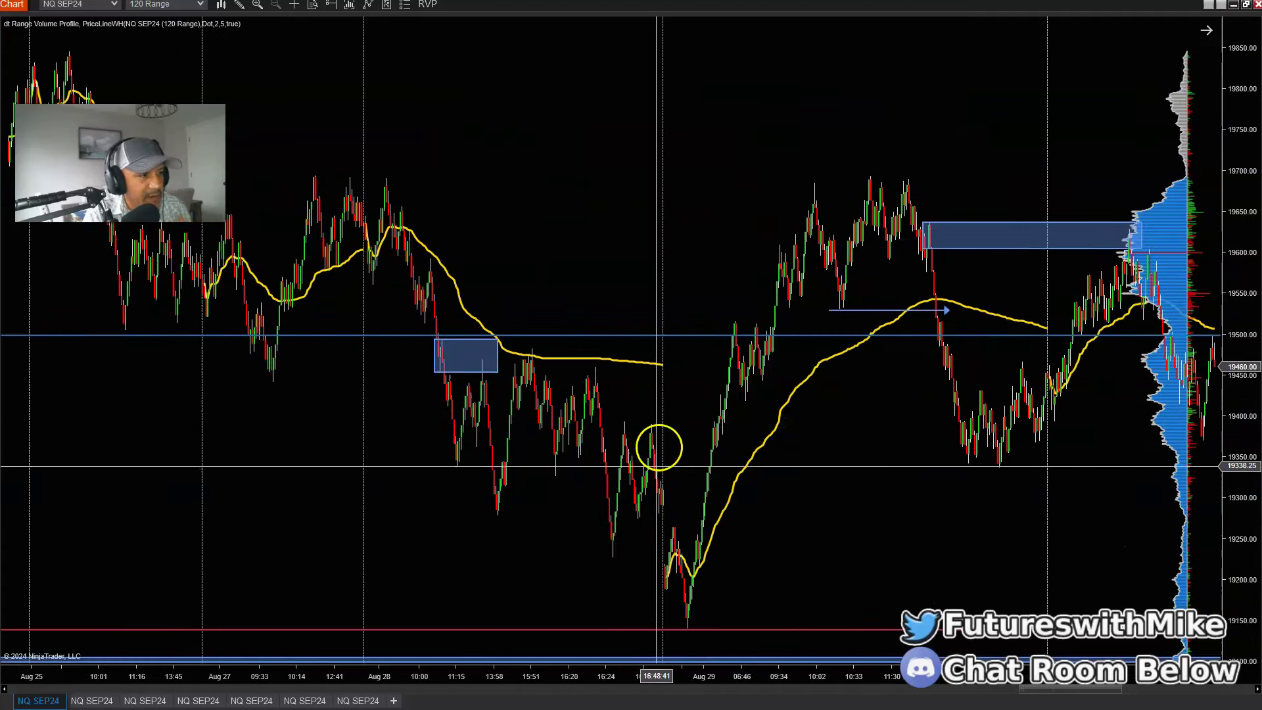
{"action": "left_click_drag", "start_coordinate": [763, 631], "coordinate": [544, 549]}
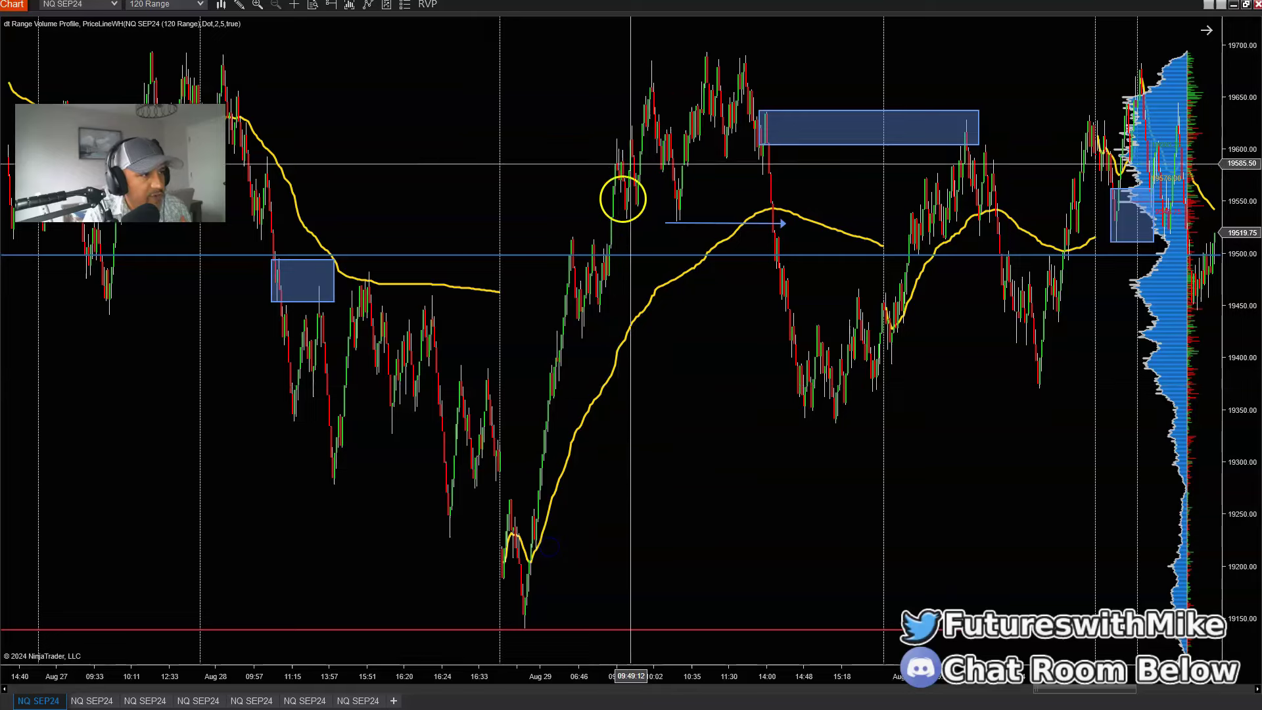
{"action": "left_click_drag", "start_coordinate": [987, 340], "coordinate": [826, 506]}
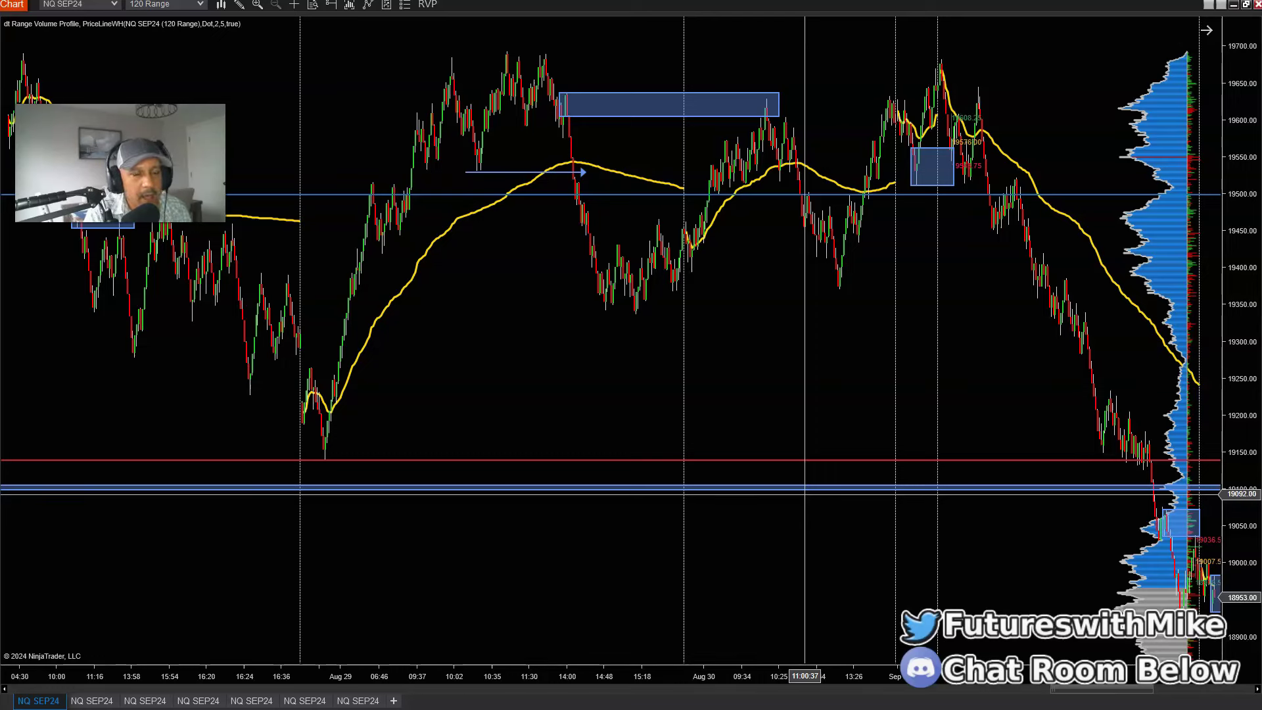
{"action": "left_click", "coordinate": [662, 458]}
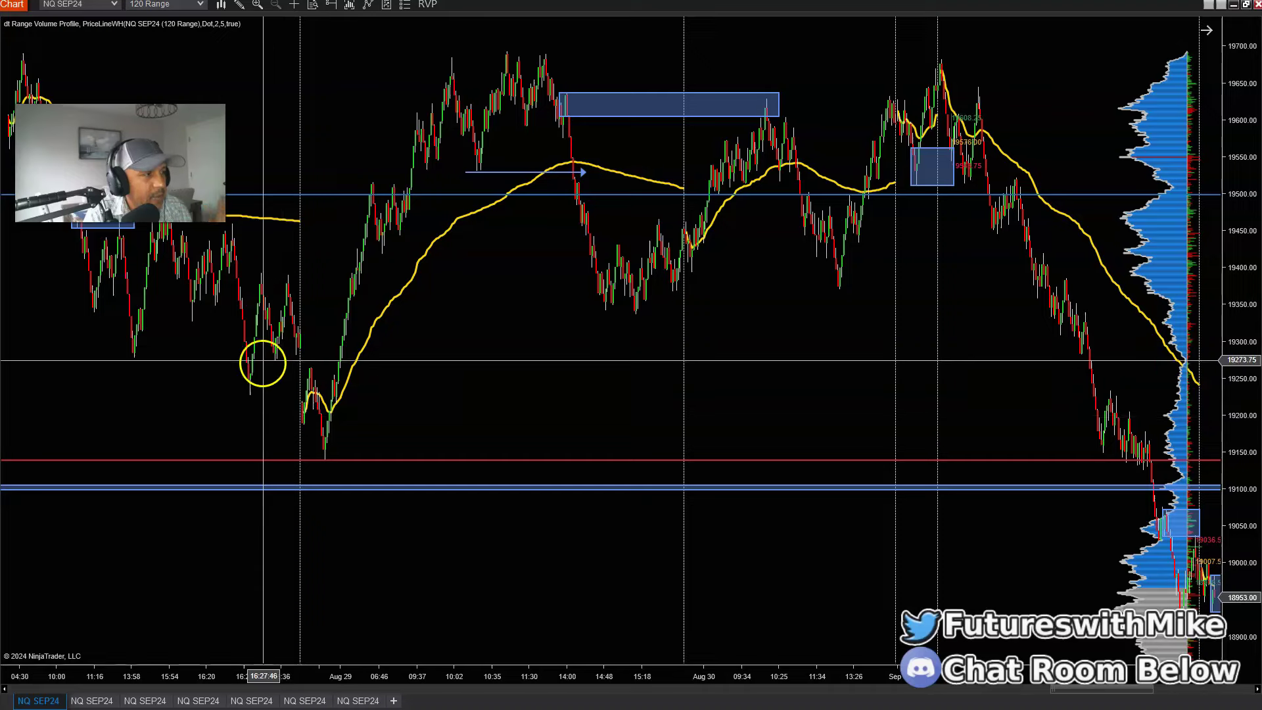
{"action": "scroll", "coordinate": [732, 428], "scroll_direction": "left", "scroll_amount": 10}
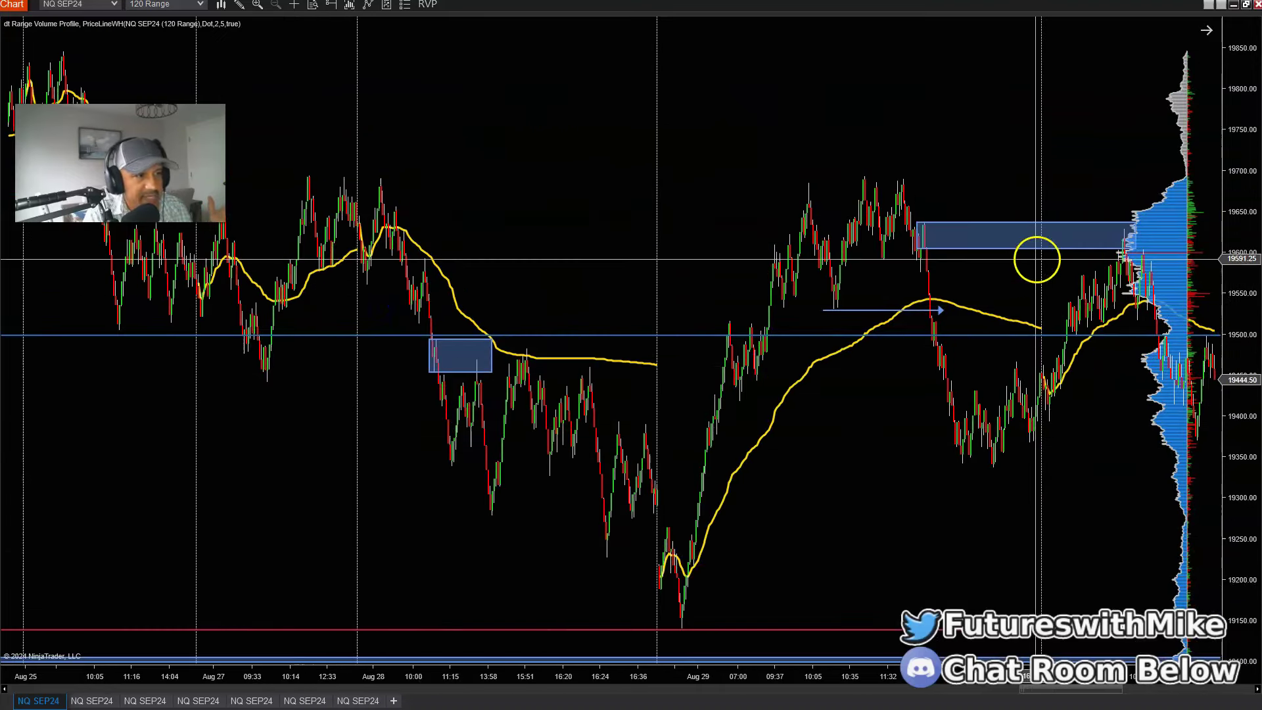
{"action": "scroll", "coordinate": [915, 526], "scroll_direction": "right", "scroll_amount": 3}
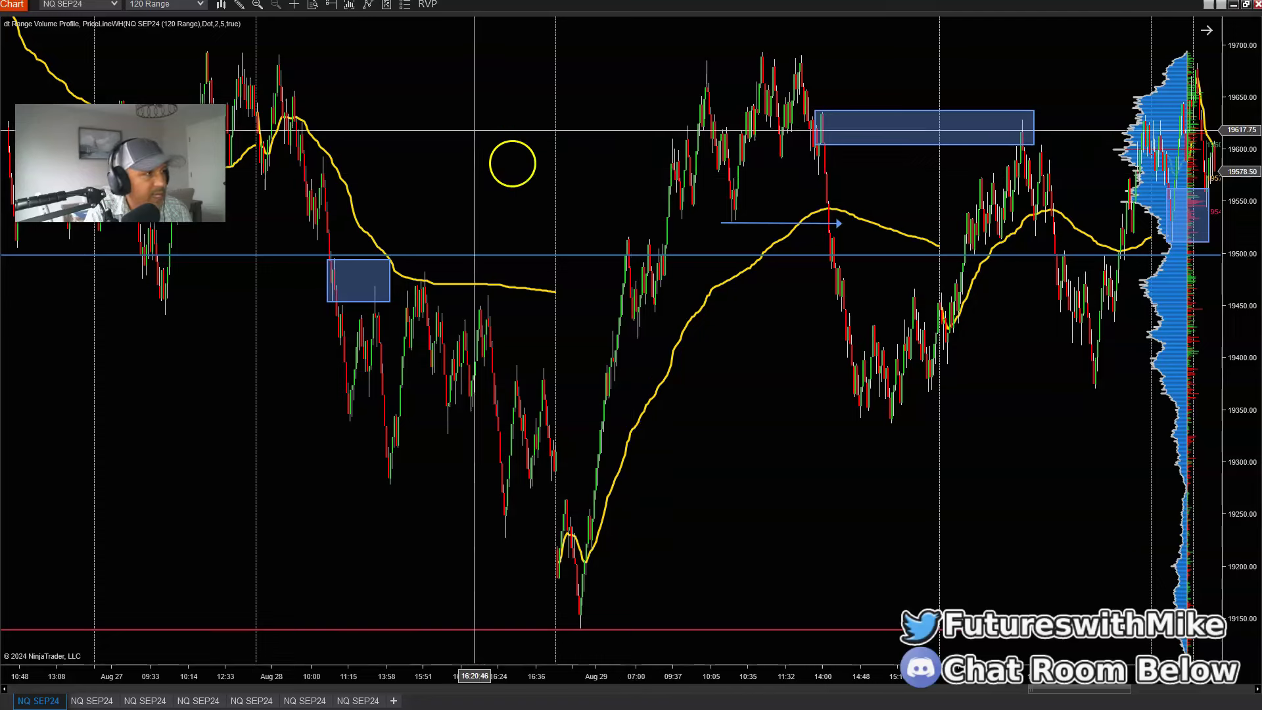
{"action": "left_click", "coordinate": [220, 6]}
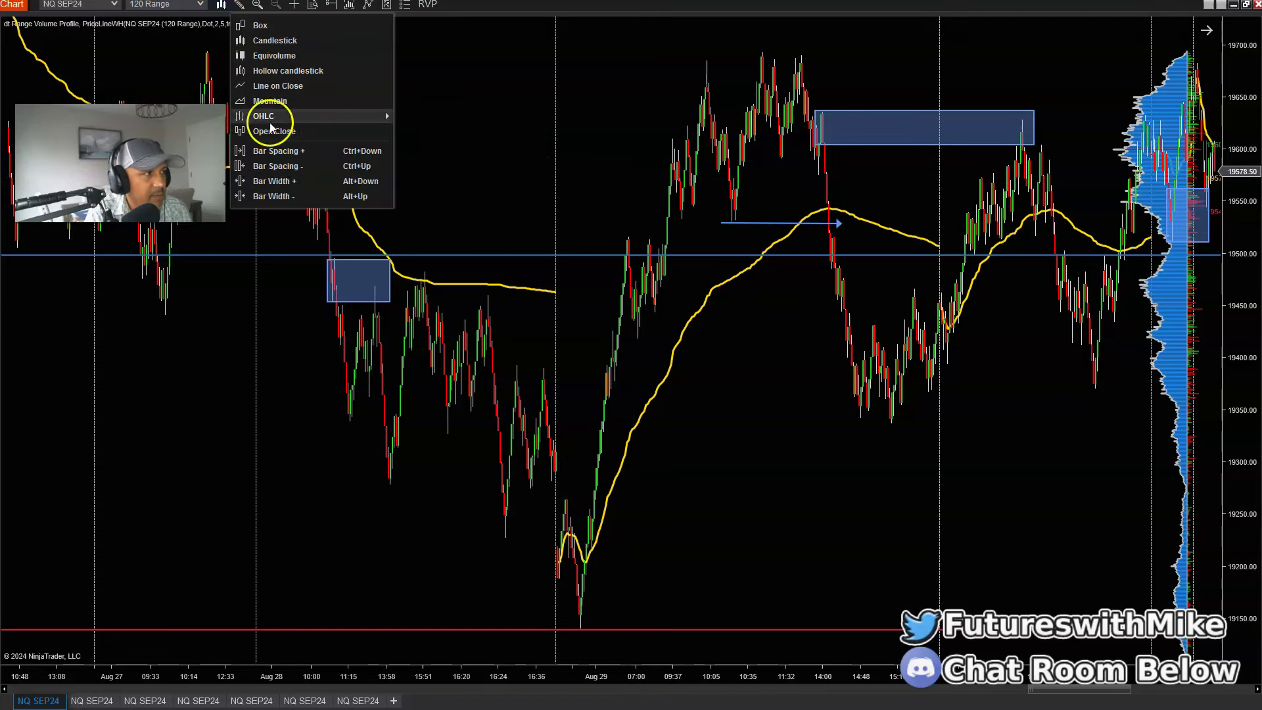
{"action": "left_click", "coordinate": [247, 7]}
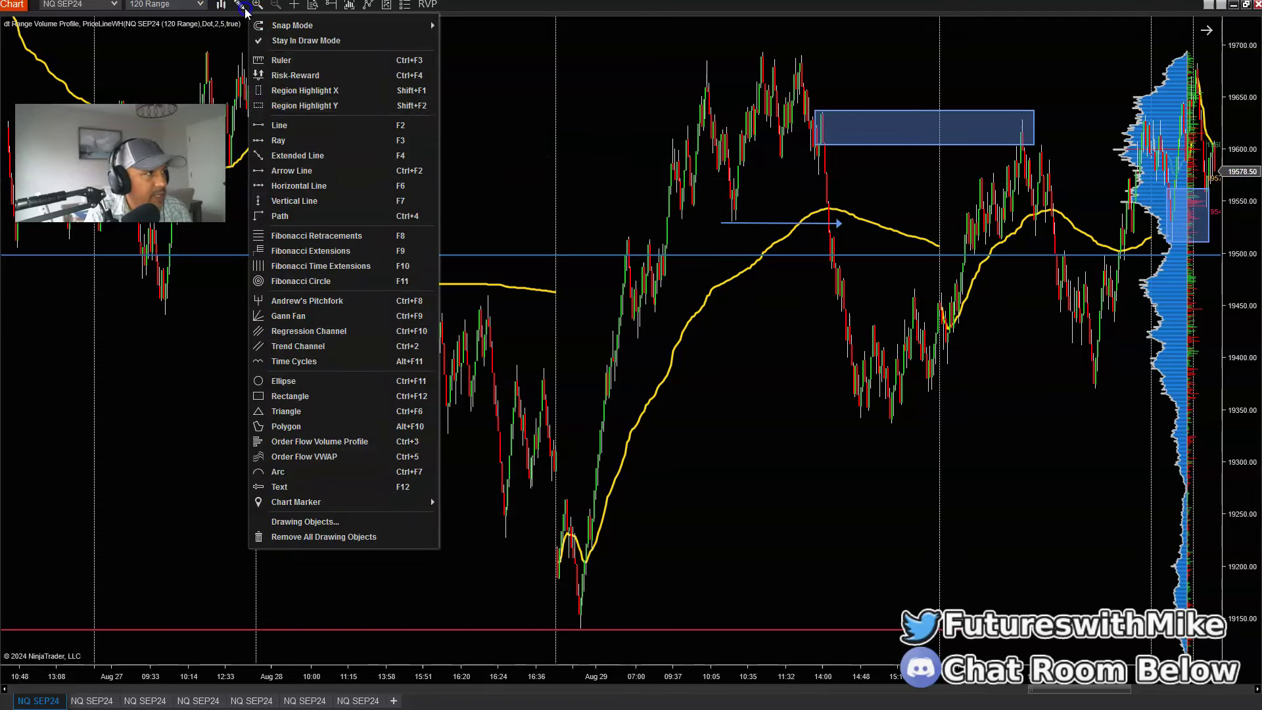
{"action": "left_click", "coordinate": [281, 150]}
{"action": "left_click", "coordinate": [669, 398]}
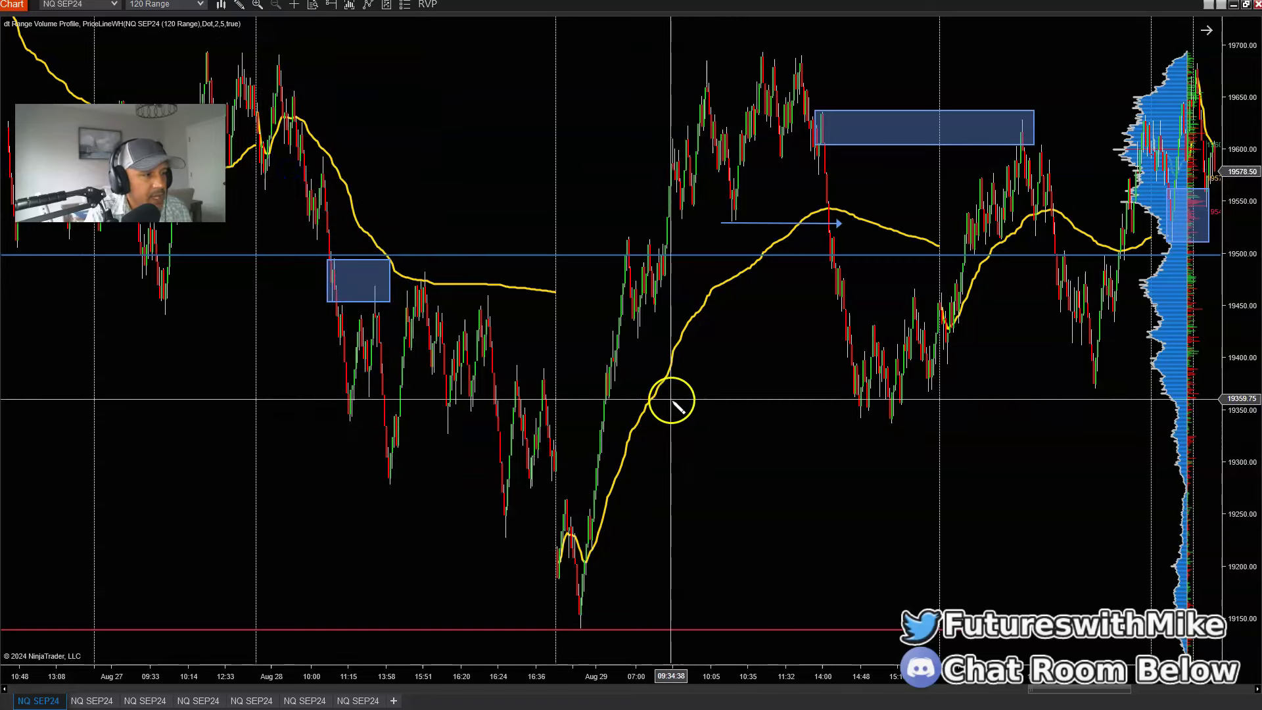
{"action": "left_click", "coordinate": [675, 485]}
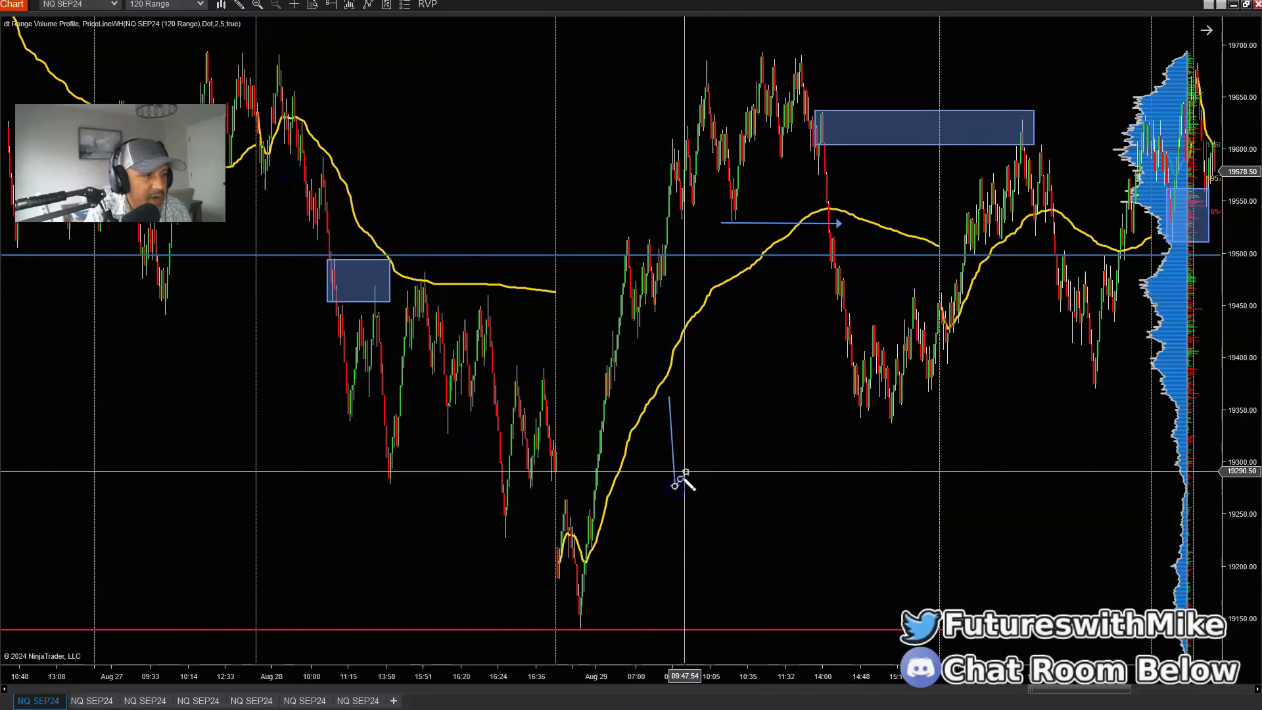
{"action": "left_click", "coordinate": [710, 431]}
{"action": "left_click", "coordinate": [716, 495]}
{"action": "left_click", "coordinate": [724, 560]}
{"action": "left_click", "coordinate": [719, 567]}
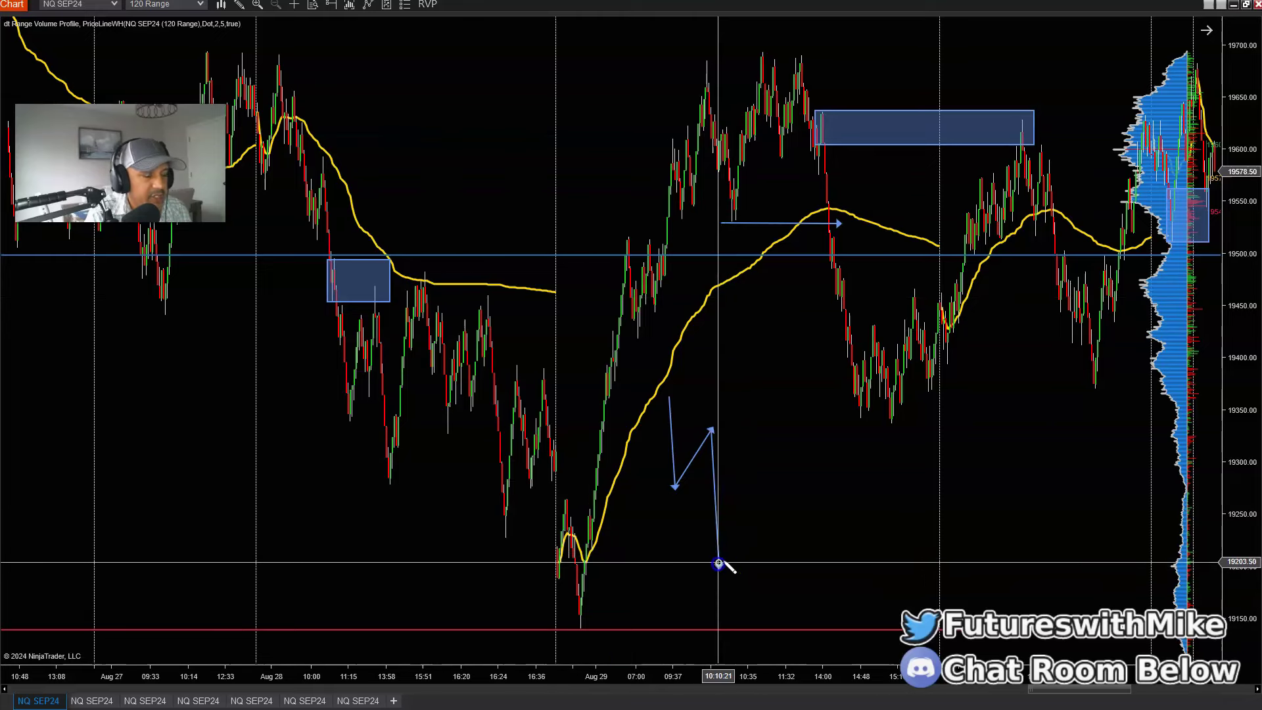
{"action": "left_click_drag", "start_coordinate": [723, 564], "coordinate": [749, 468]}
{"action": "left_click", "coordinate": [777, 523]}
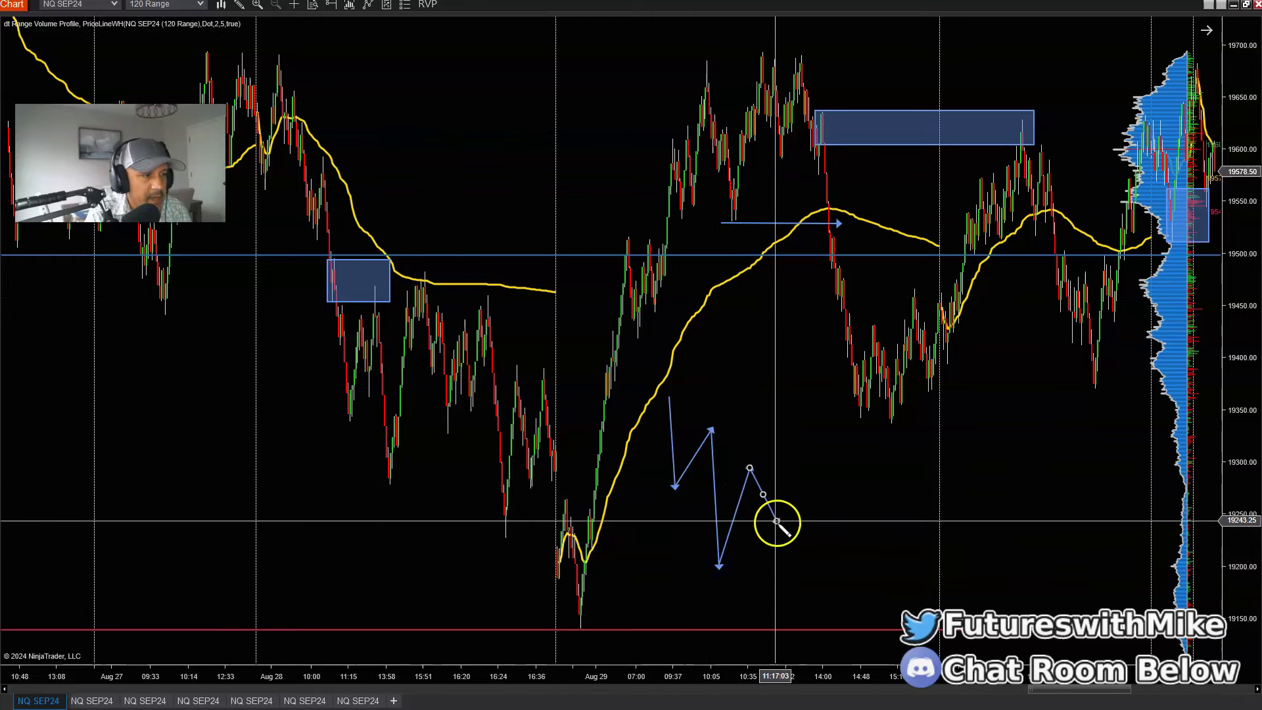
{"action": "left_click", "coordinate": [743, 479]}
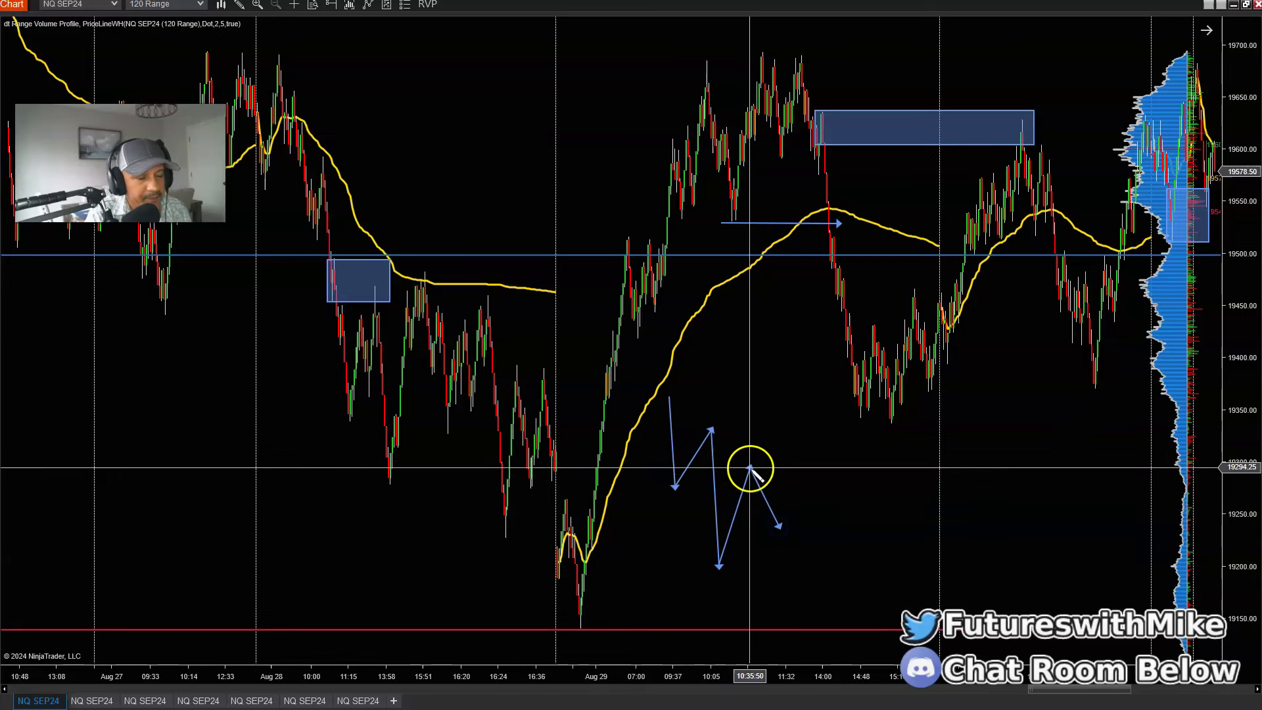
{"action": "left_click", "coordinate": [777, 524]}
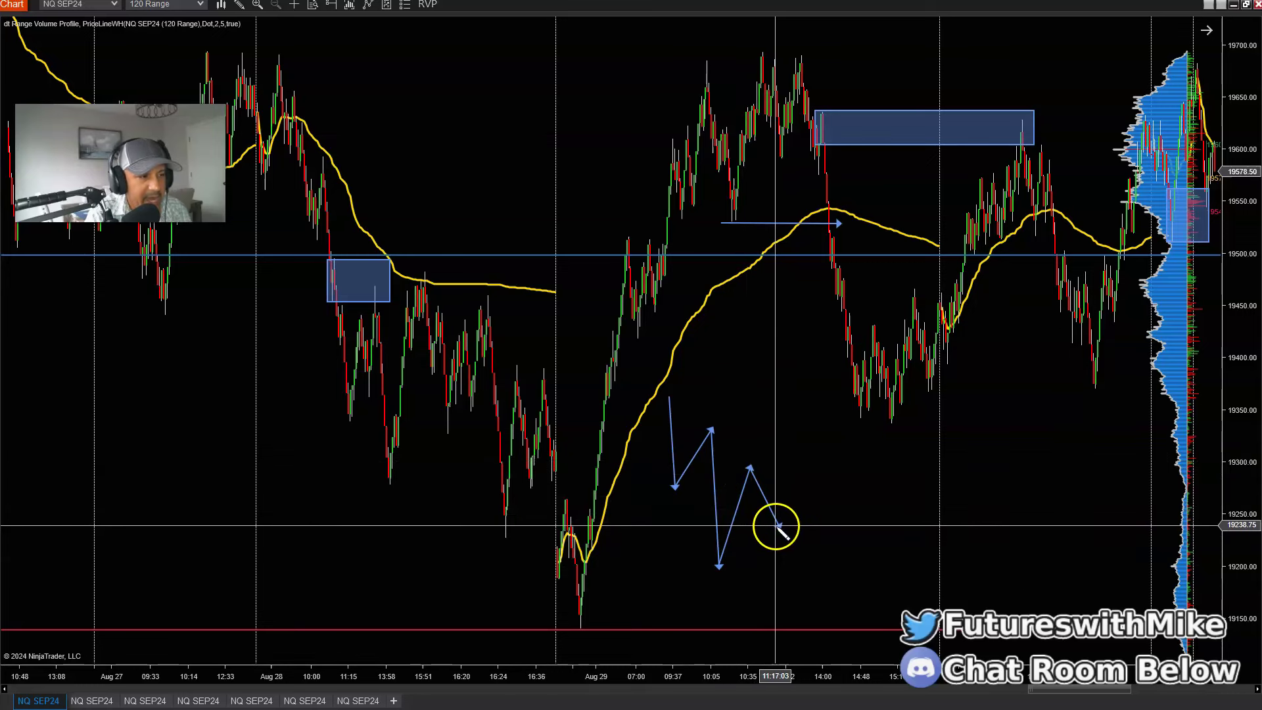
{"action": "left_click", "coordinate": [795, 414]}
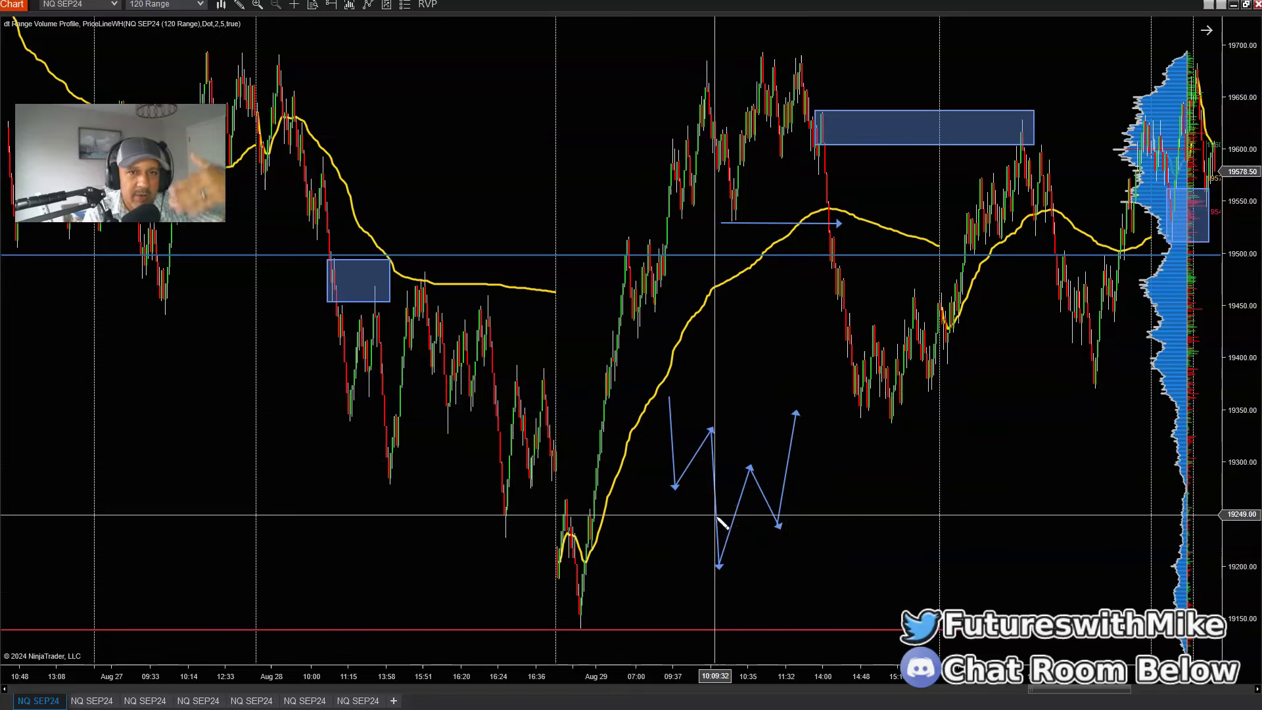
{"action": "left_click", "coordinate": [734, 444]}
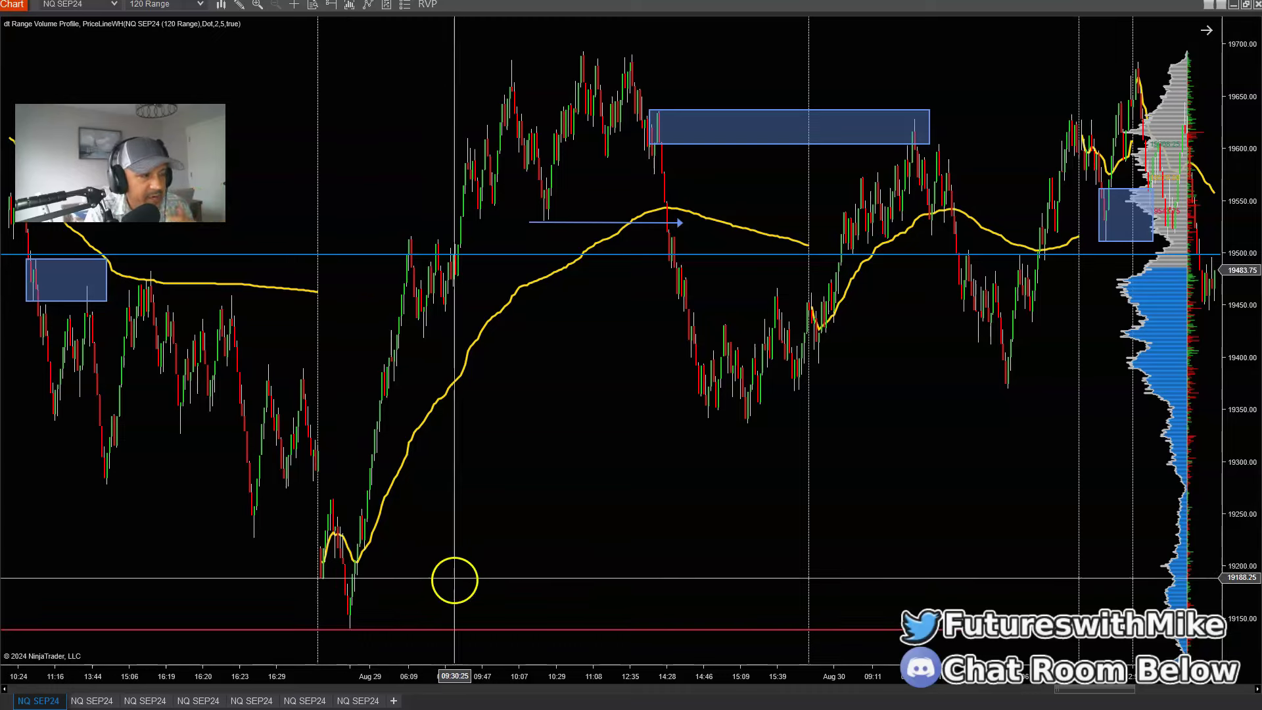
- Rescale the price axis to show the Aug 29 drop from the supply box toward 19350
{"action": "scroll", "coordinate": [614, 575], "scroll_direction": "up", "scroll_amount": 5}
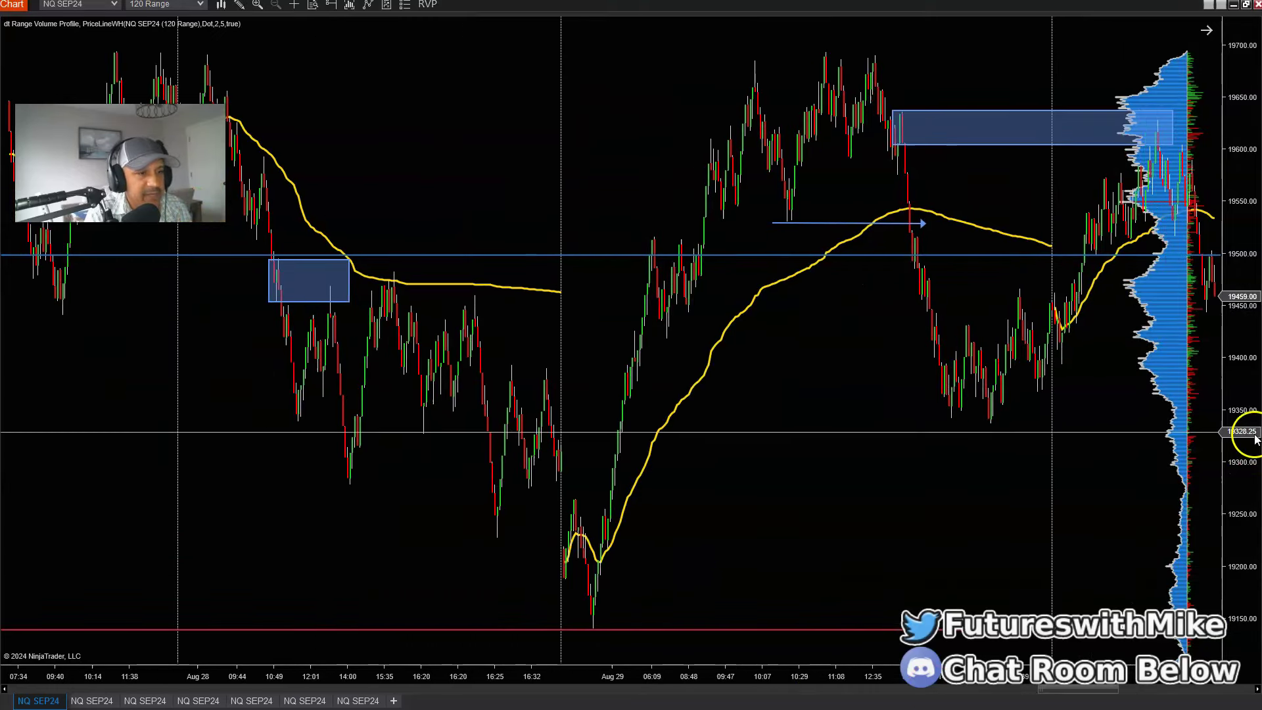
{"action": "left_click_drag", "start_coordinate": [1247, 428], "coordinate": [1247, 499]}
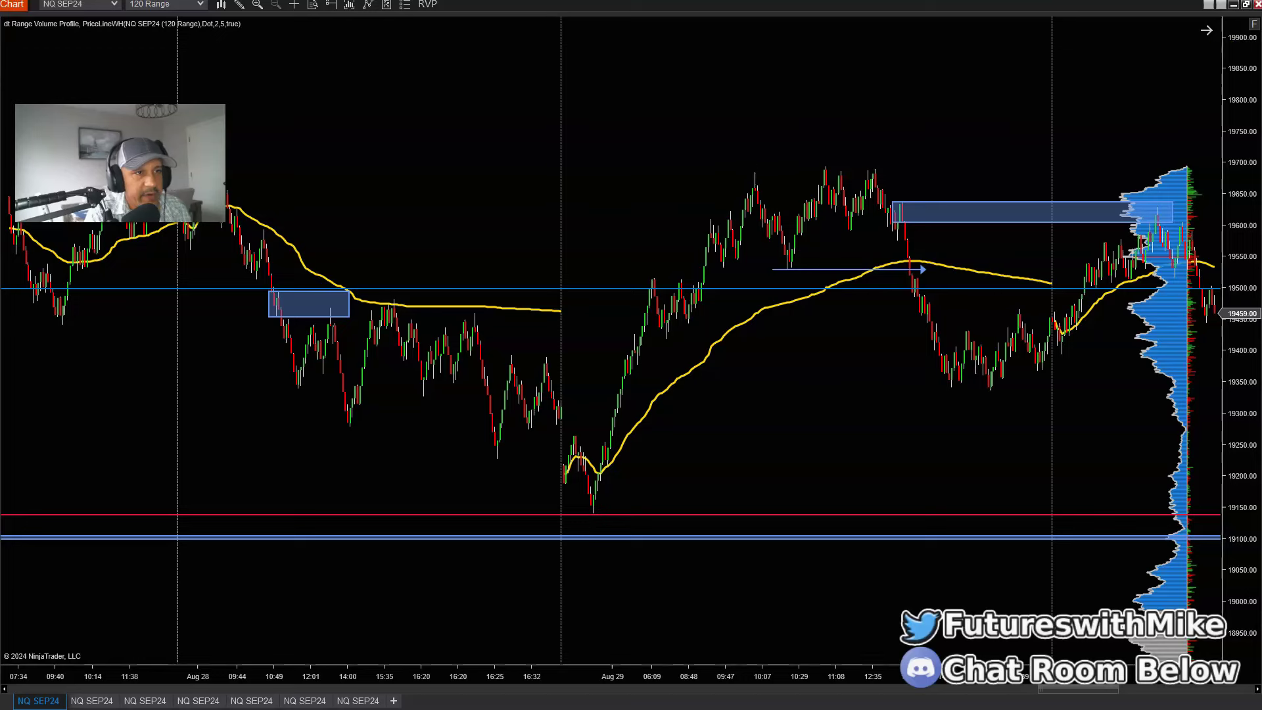
{"action": "left_click", "coordinate": [1253, 23]}
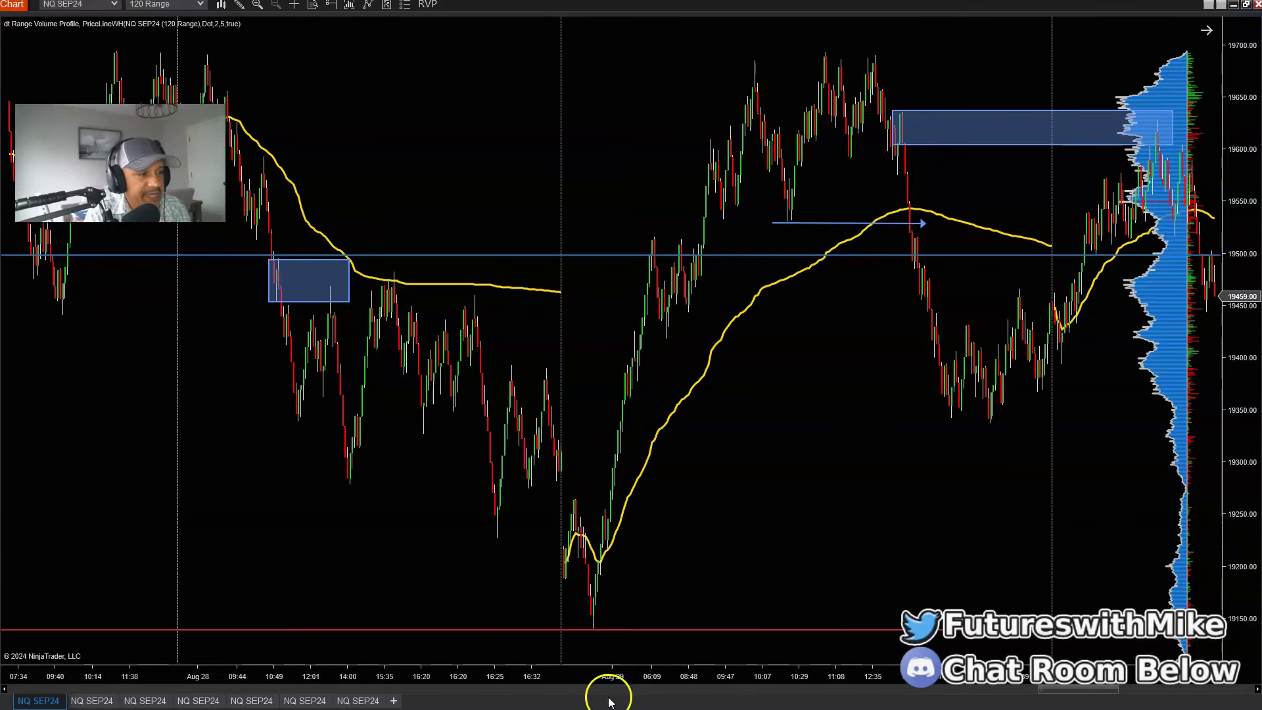
{"action": "scroll", "coordinate": [621, 520], "scroll_direction": "down", "scroll_amount": 5}
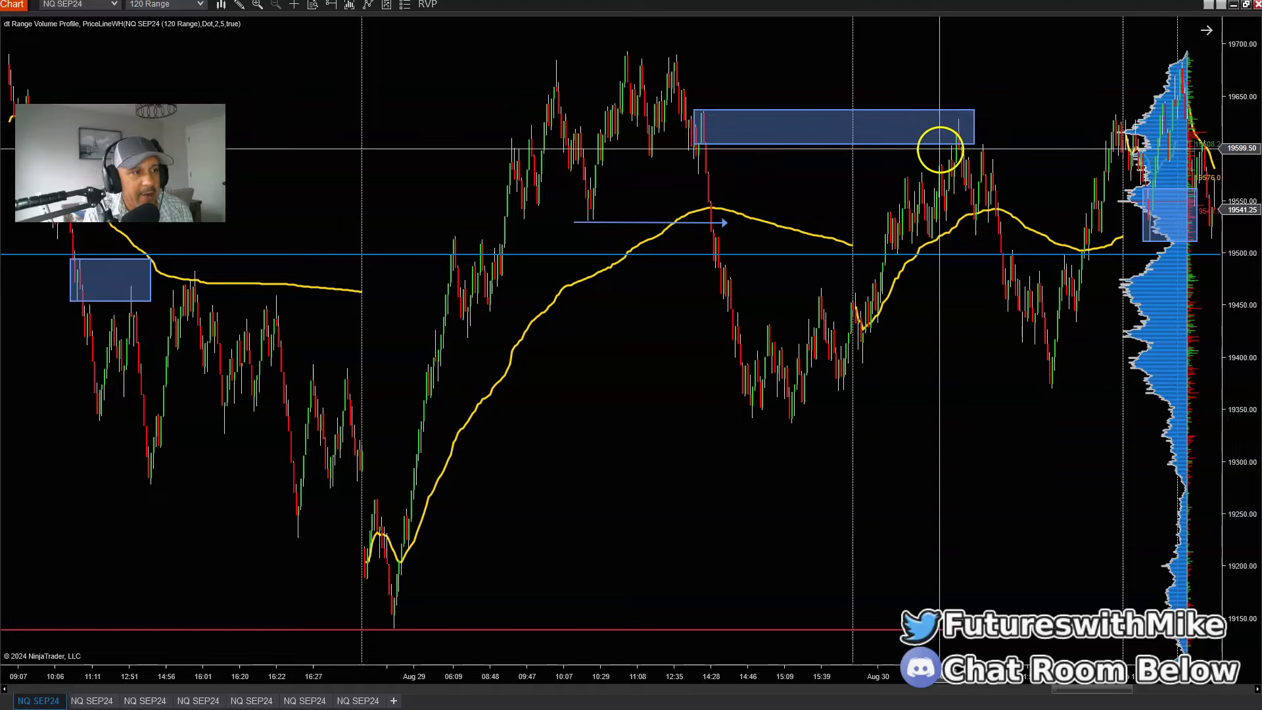
{"action": "left_click", "coordinate": [939, 355]}
{"action": "scroll", "coordinate": [937, 356], "scroll_direction": "down", "scroll_amount": 2}
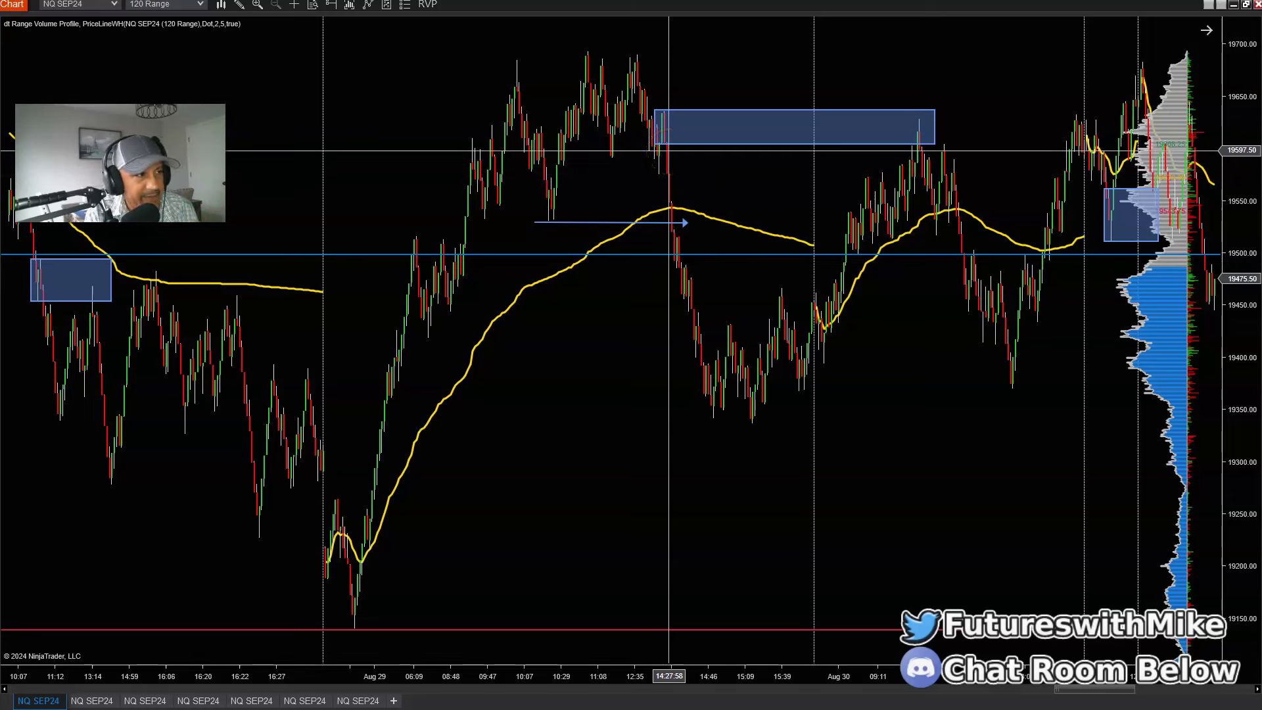
{"action": "scroll", "coordinate": [896, 381], "scroll_direction": "up", "scroll_amount": 5}
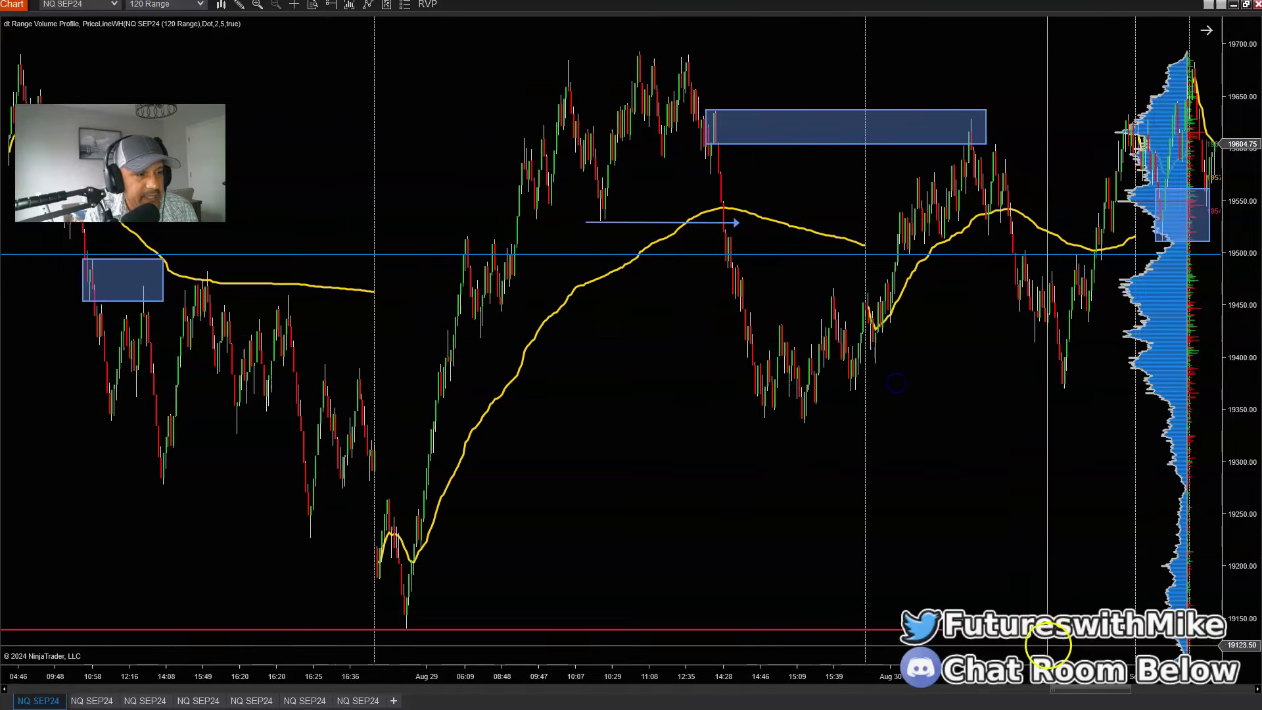
{"action": "scroll", "coordinate": [881, 657], "scroll_direction": "down", "scroll_amount": 1}
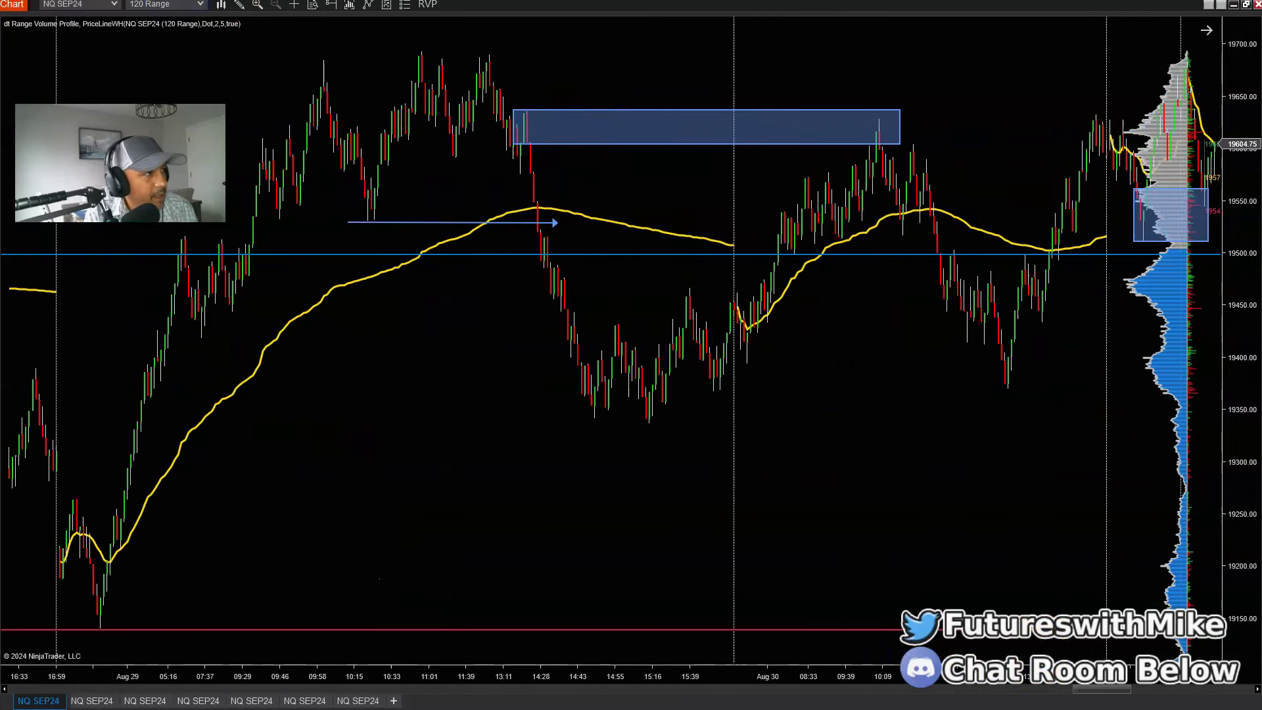
{"action": "left_click", "coordinate": [238, 4]}
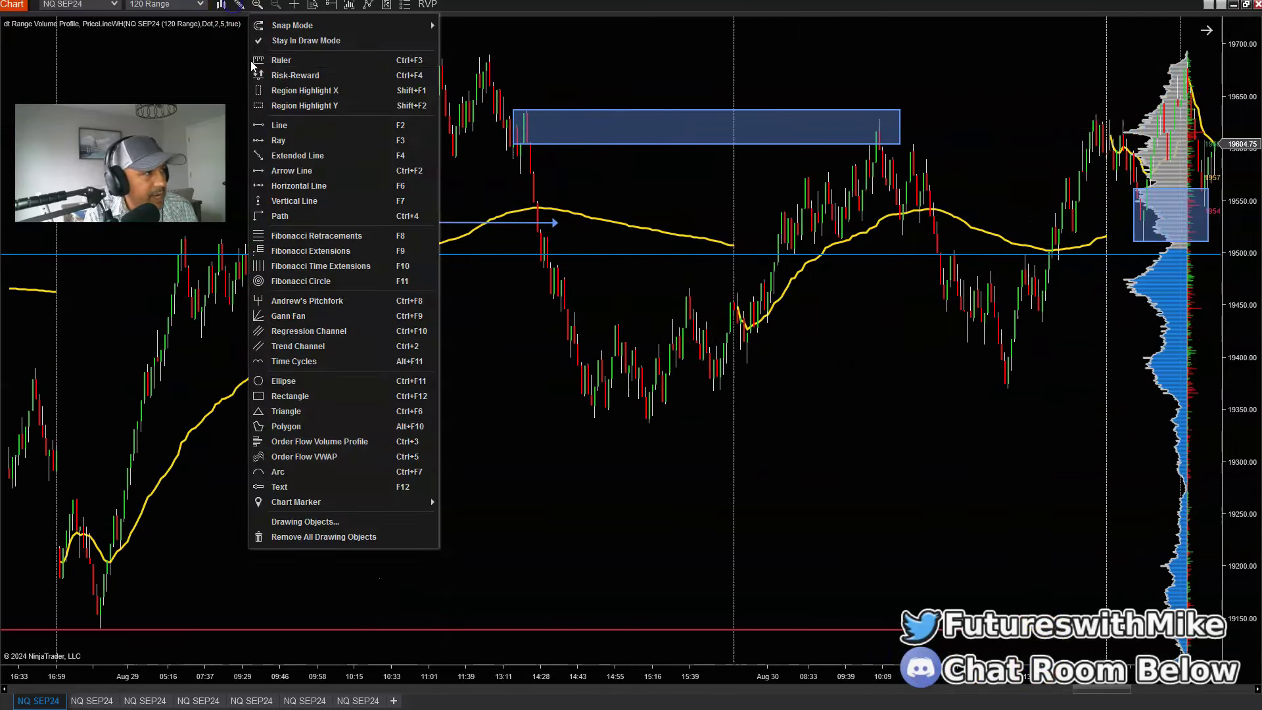
{"action": "left_click", "coordinate": [288, 185]}
{"action": "left_click_drag", "start_coordinate": [525, 117], "coordinate": [533, 186]}
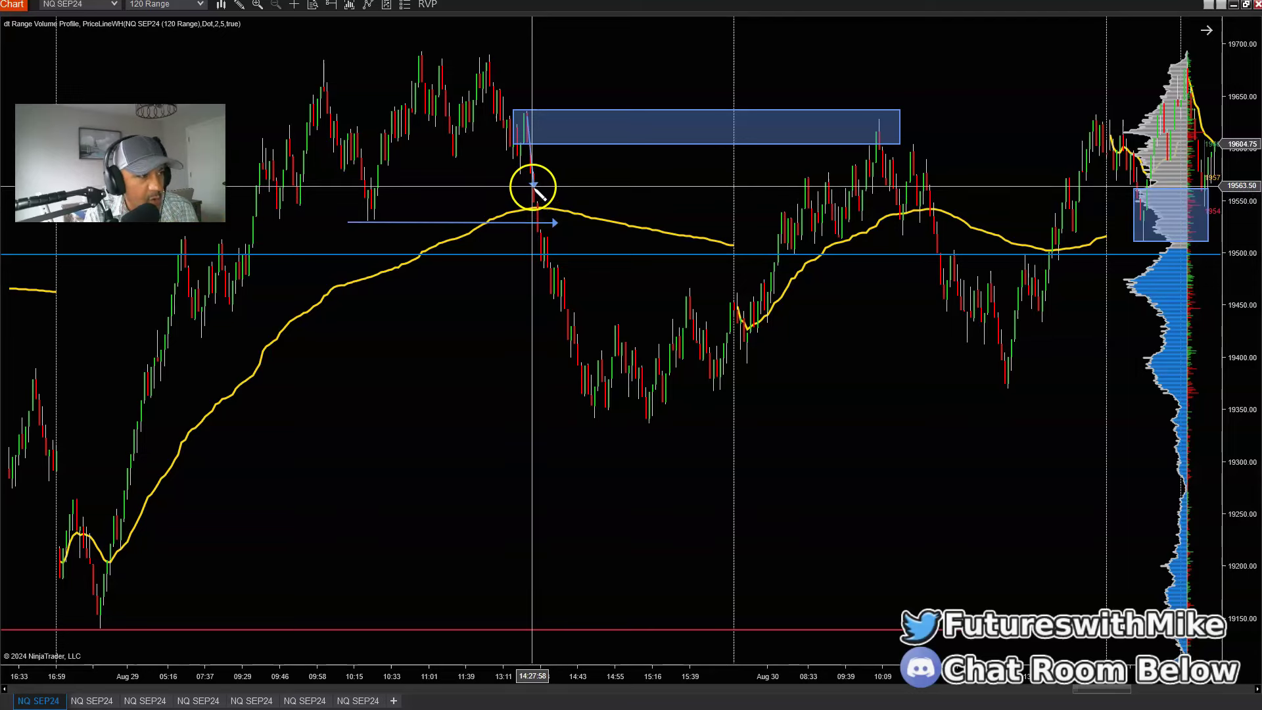
{"action": "left_click", "coordinate": [532, 191]}
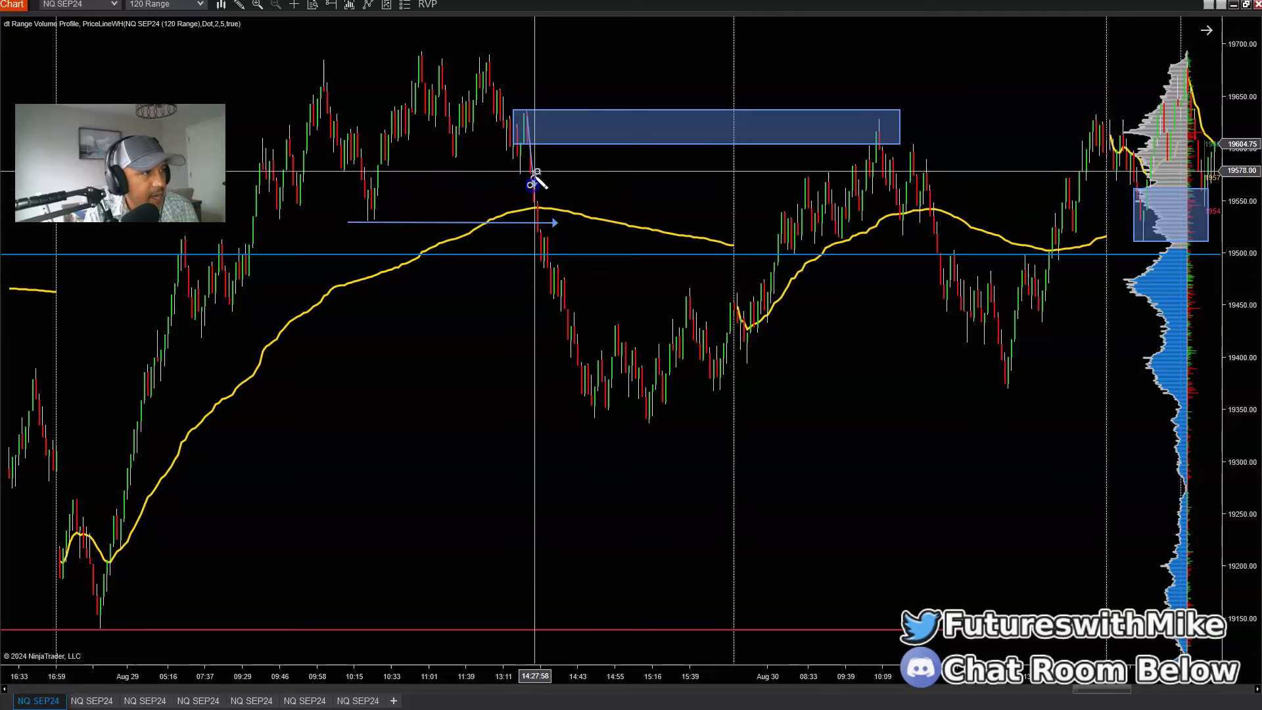
{"action": "left_click", "coordinate": [559, 140]}
{"action": "mouse_move", "coordinate": [538, 151]}
{"action": "left_mouse_down"}
{"action": "mouse_move", "coordinate": [501, 141]}
{"action": "mouse_move", "coordinate": [530, 136]}
{"action": "mouse_move", "coordinate": [526, 122]}
{"action": "left_mouse_up"}
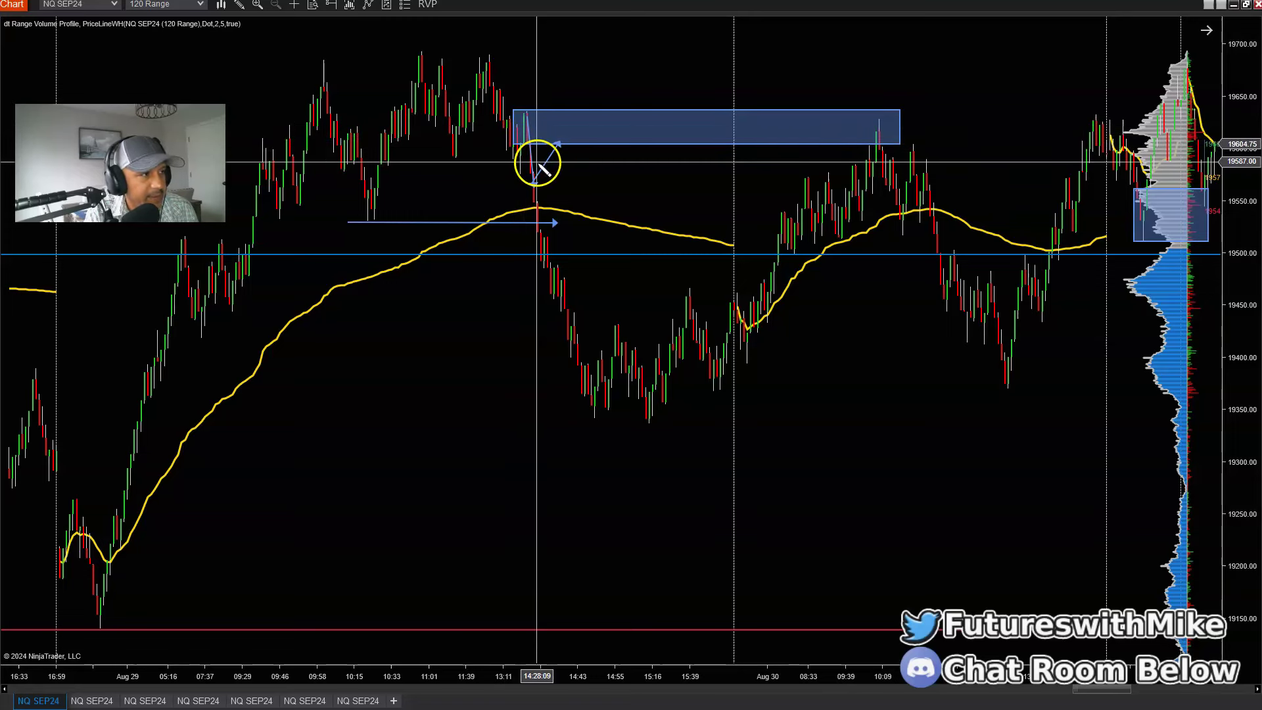
{"action": "left_click_drag", "start_coordinate": [527, 159], "coordinate": [545, 154]}
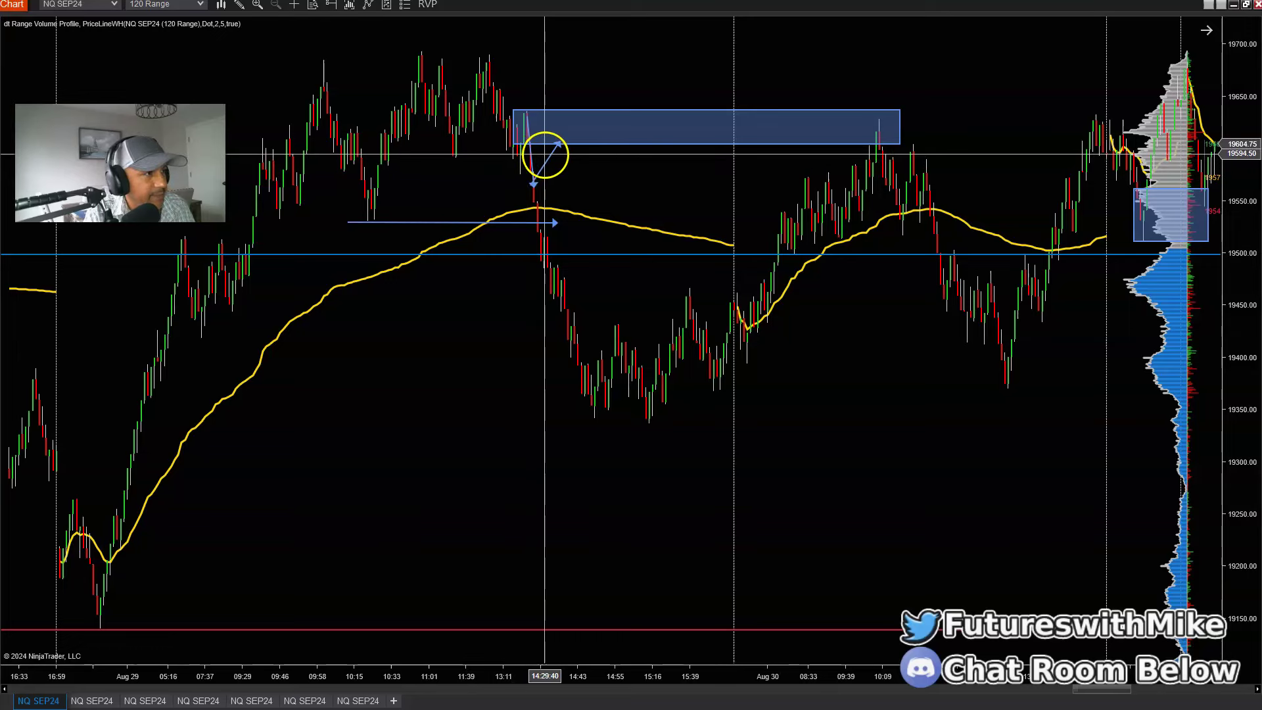
{"action": "key", "text": "Delete"}
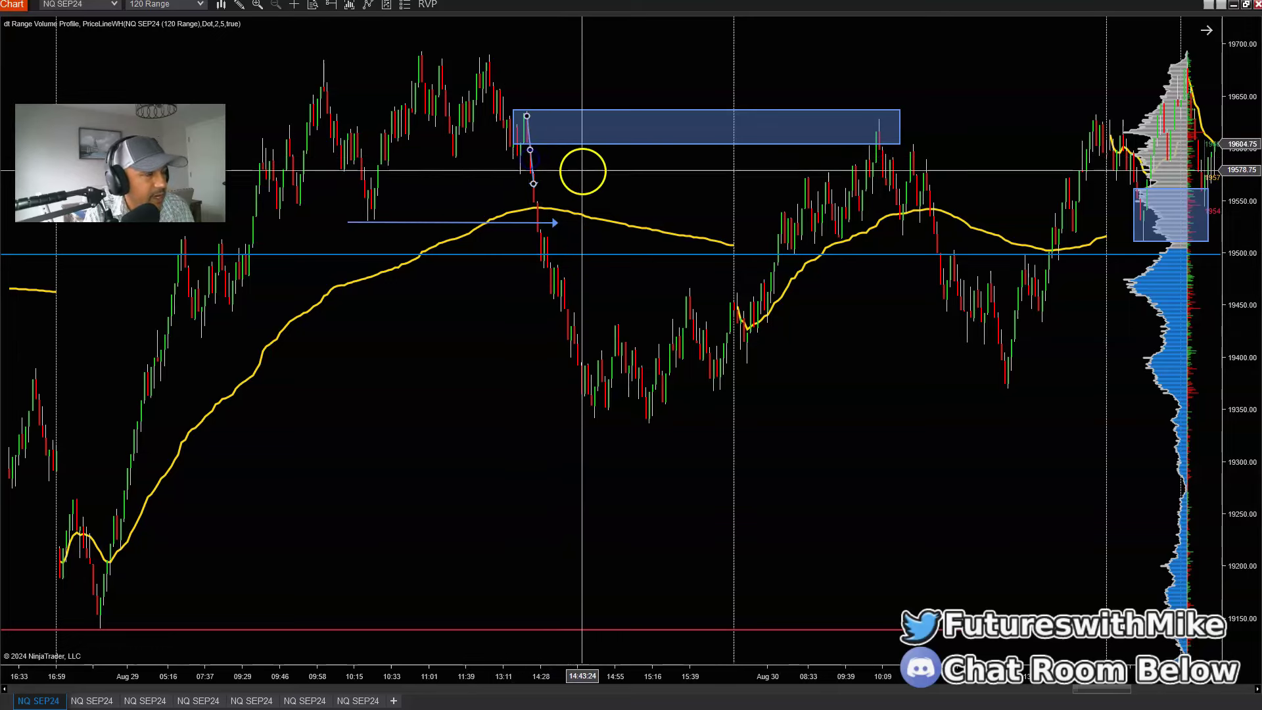
{"action": "left_click", "coordinate": [523, 132]}
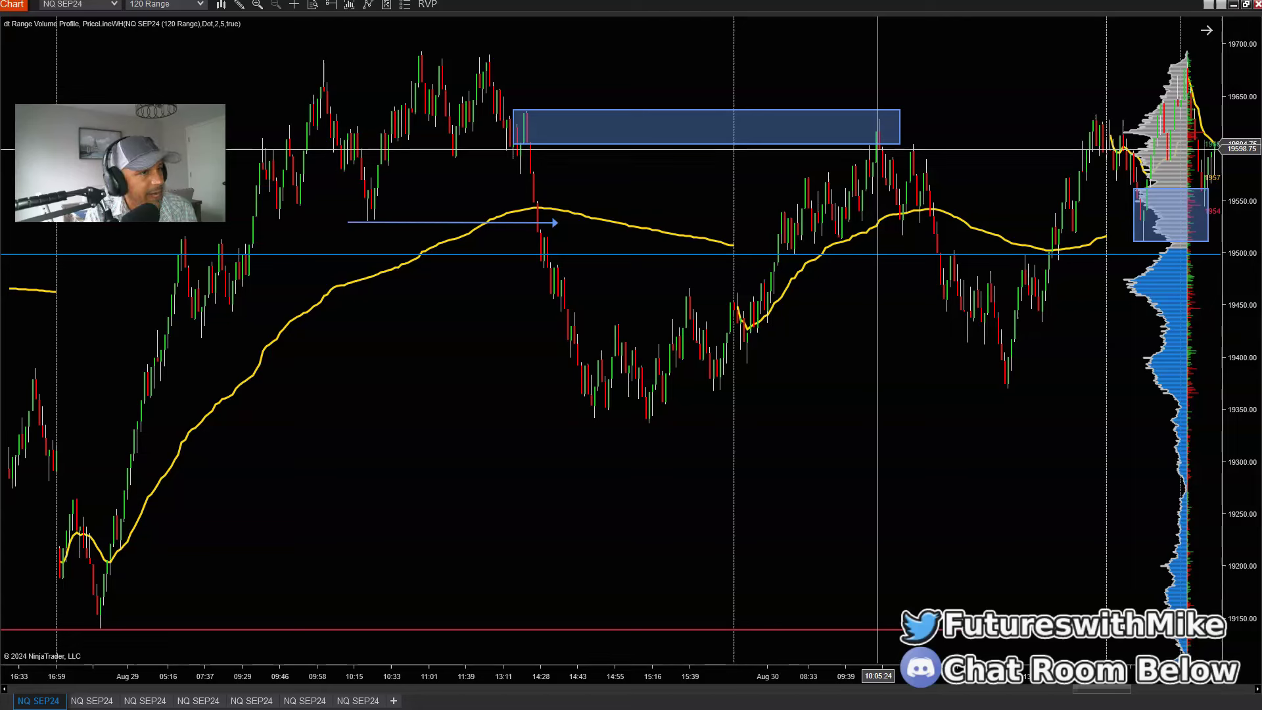
{"action": "mouse_move", "coordinate": [878, 149]}
{"action": "left_mouse_down"}
{"action": "mouse_move", "coordinate": [538, 129]}
{"action": "mouse_move", "coordinate": [523, 142]}
{"action": "left_mouse_up"}
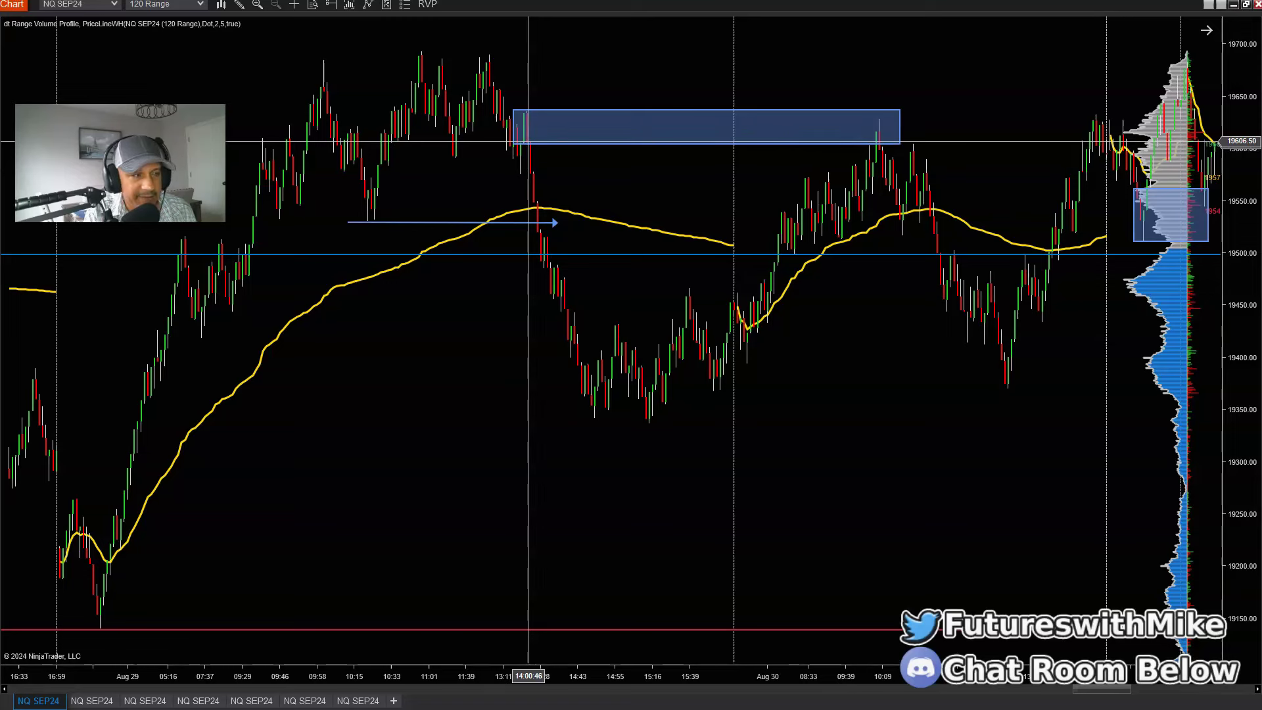
{"action": "mouse_move", "coordinate": [718, 333]}
{"action": "left_mouse_down"}
{"action": "mouse_move", "coordinate": [564, 197]}
{"action": "mouse_move", "coordinate": [806, 231]}
{"action": "mouse_move", "coordinate": [692, 290]}
{"action": "mouse_move", "coordinate": [175, 48]}
{"action": "mouse_move", "coordinate": [156, 26]}
{"action": "left_mouse_up"}
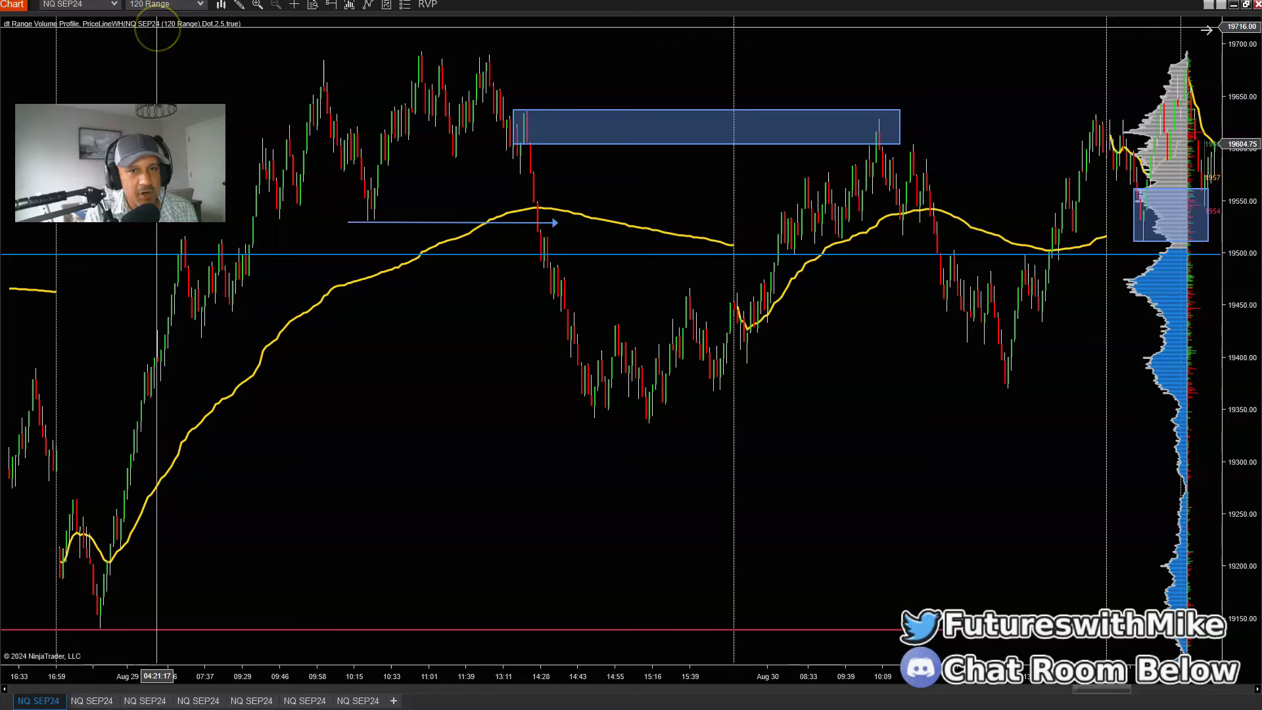
{"action": "mouse_move", "coordinate": [583, 251]}
{"action": "left_mouse_down"}
{"action": "mouse_move", "coordinate": [738, 214]}
{"action": "mouse_move", "coordinate": [722, 210]}
{"action": "left_mouse_up"}
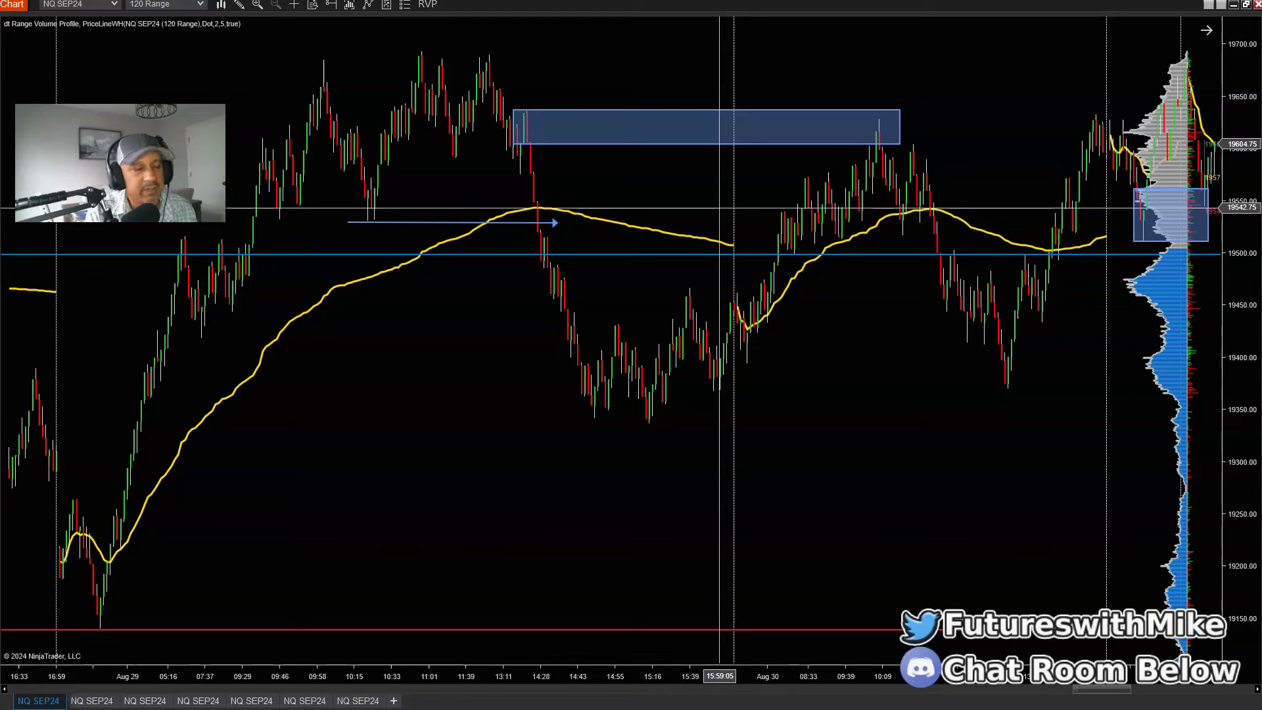
{"action": "mouse_move", "coordinate": [719, 208]}
{"action": "left_mouse_down"}
{"action": "mouse_move", "coordinate": [901, 178]}
{"action": "mouse_move", "coordinate": [900, 147]}
{"action": "mouse_move", "coordinate": [854, 147]}
{"action": "mouse_move", "coordinate": [733, 338]}
{"action": "mouse_move", "coordinate": [879, 147]}
{"action": "mouse_move", "coordinate": [577, 149]}
{"action": "mouse_move", "coordinate": [824, 155]}
{"action": "left_mouse_up"}
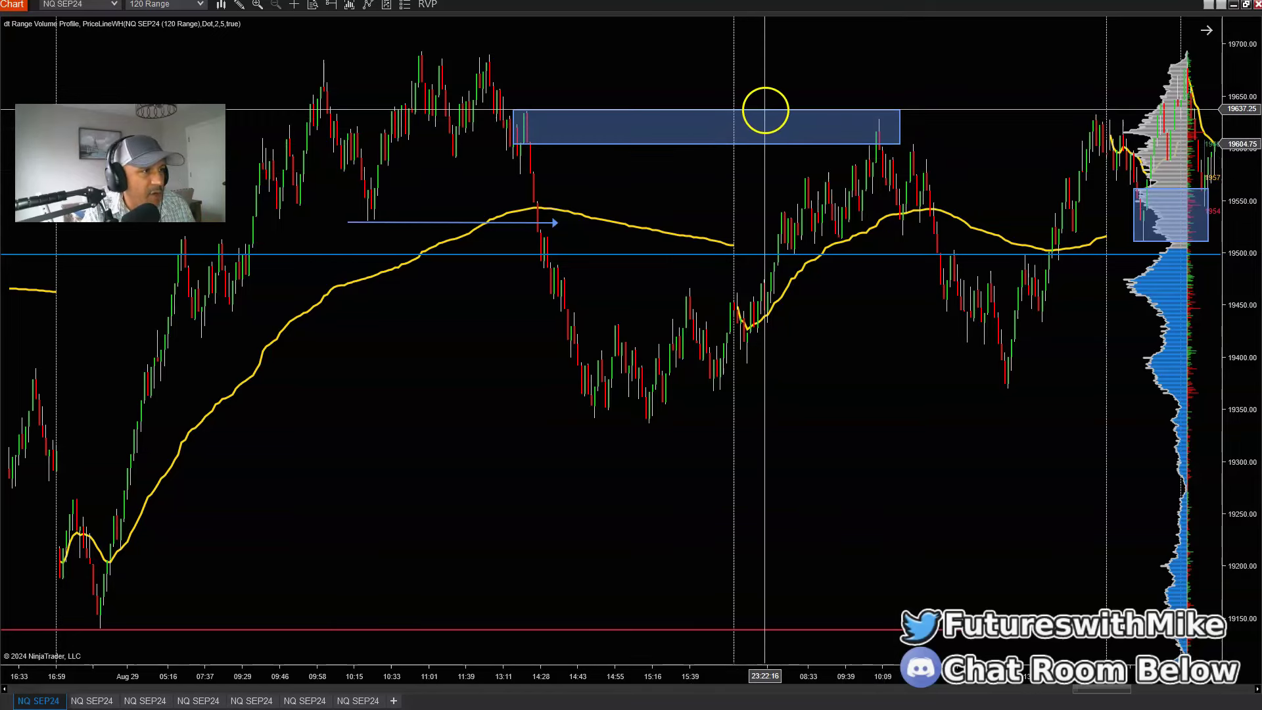
{"action": "double_click", "coordinate": [765, 110]}
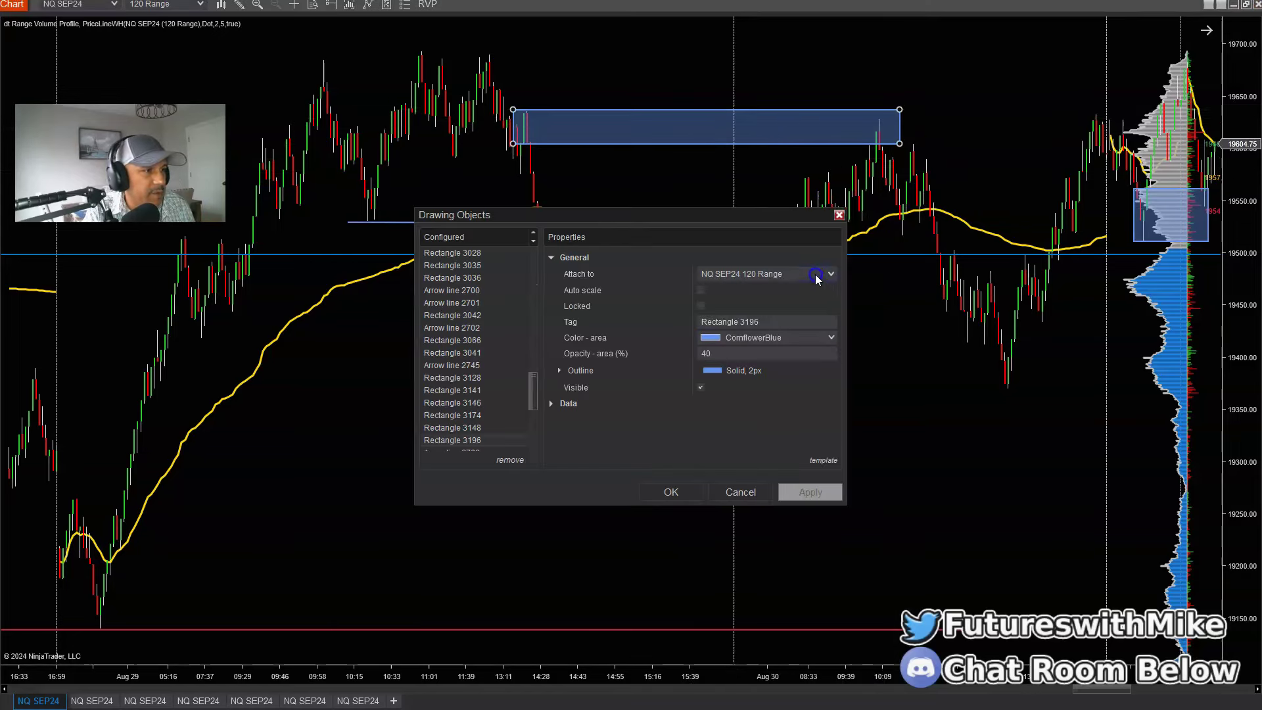
{"action": "left_click", "coordinate": [816, 279]}
{"action": "left_click", "coordinate": [795, 296]}
{"action": "left_click", "coordinate": [691, 498]}
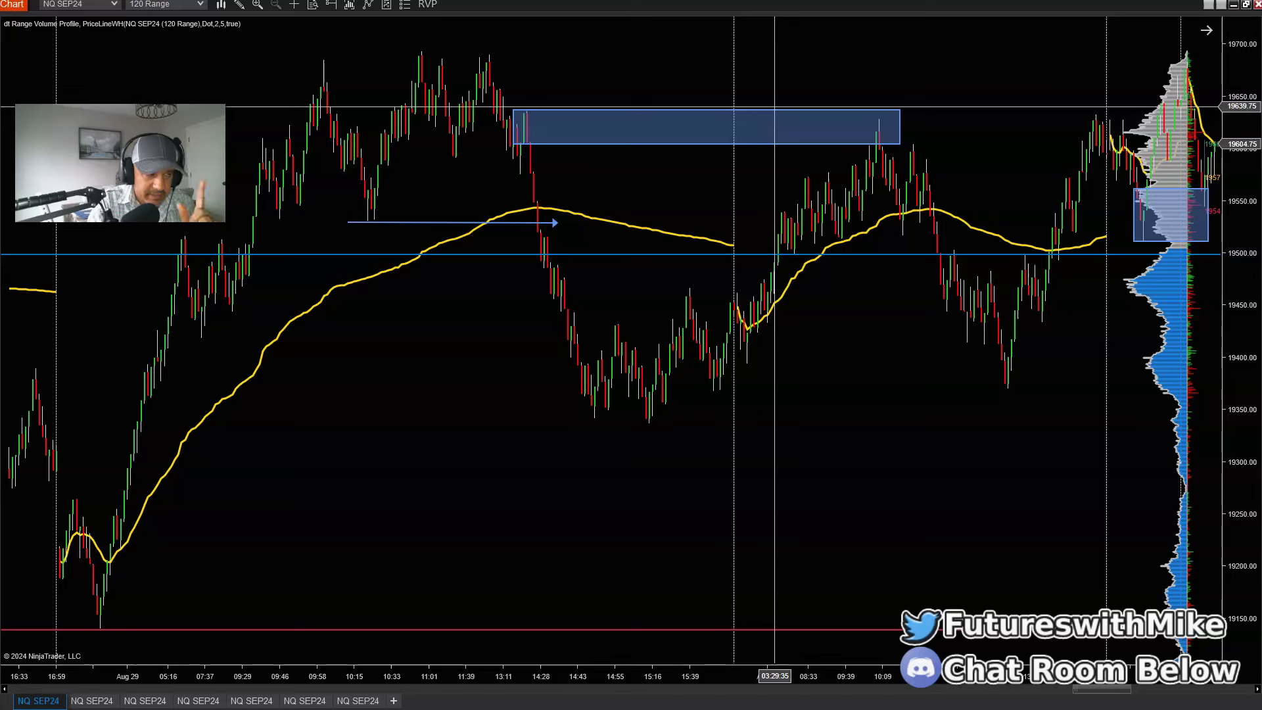
{"action": "left_click", "coordinate": [805, 62]}
{"action": "left_click", "coordinate": [1214, 169]}
{"action": "left_click", "coordinate": [1074, 201]}
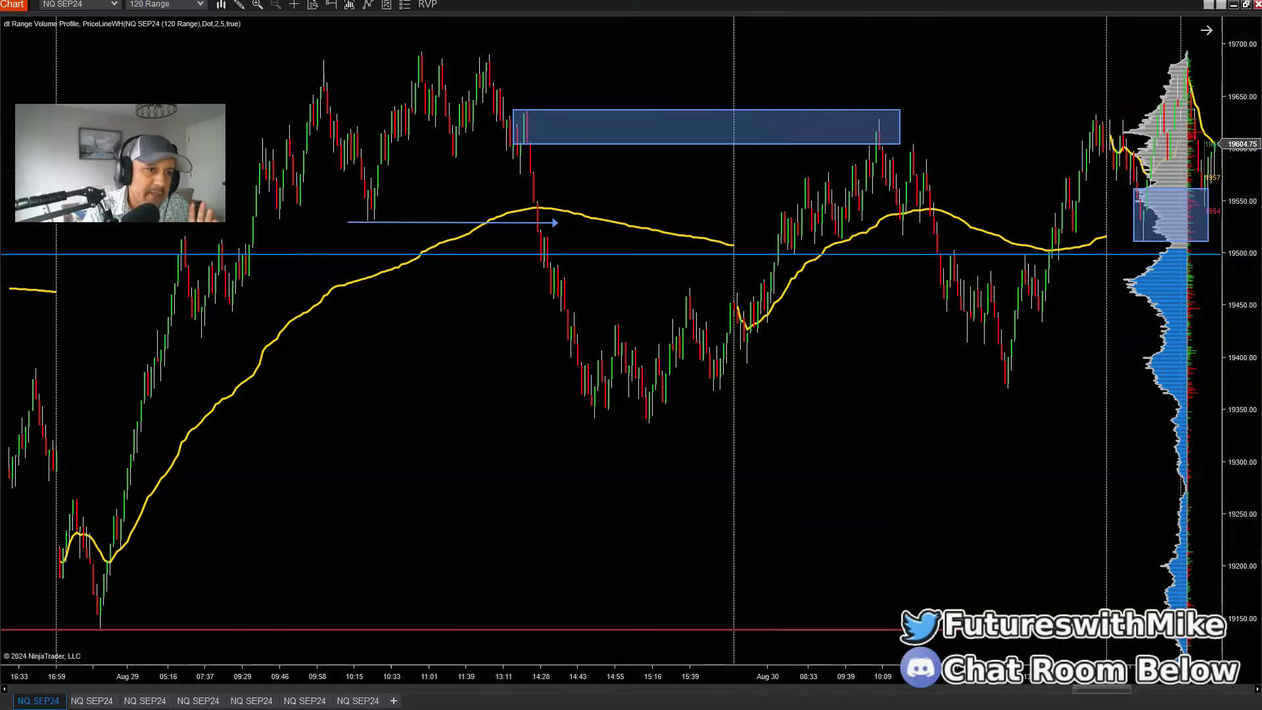
- Move Calculator over the chart and compute 20 × 4 = 80
{"action": "left_click_drag", "start_coordinate": [895, 77], "coordinate": [635, 112]}
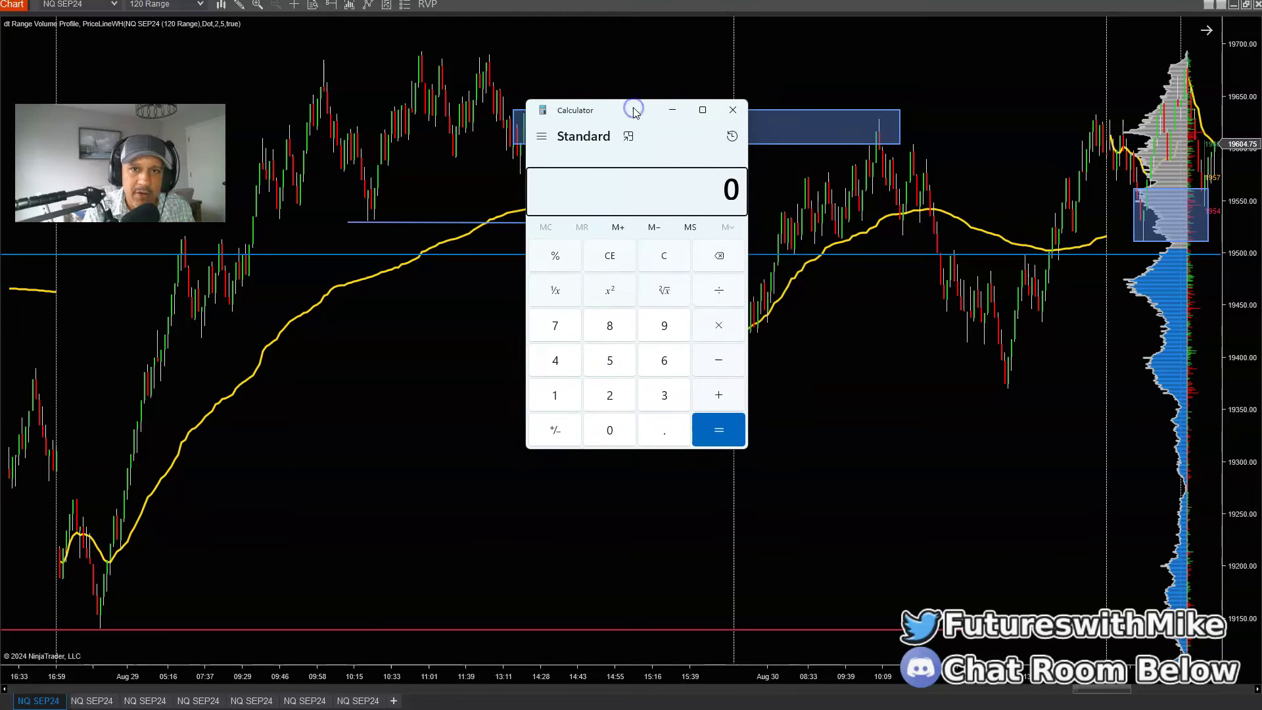
{"action": "left_click", "coordinate": [635, 362]}
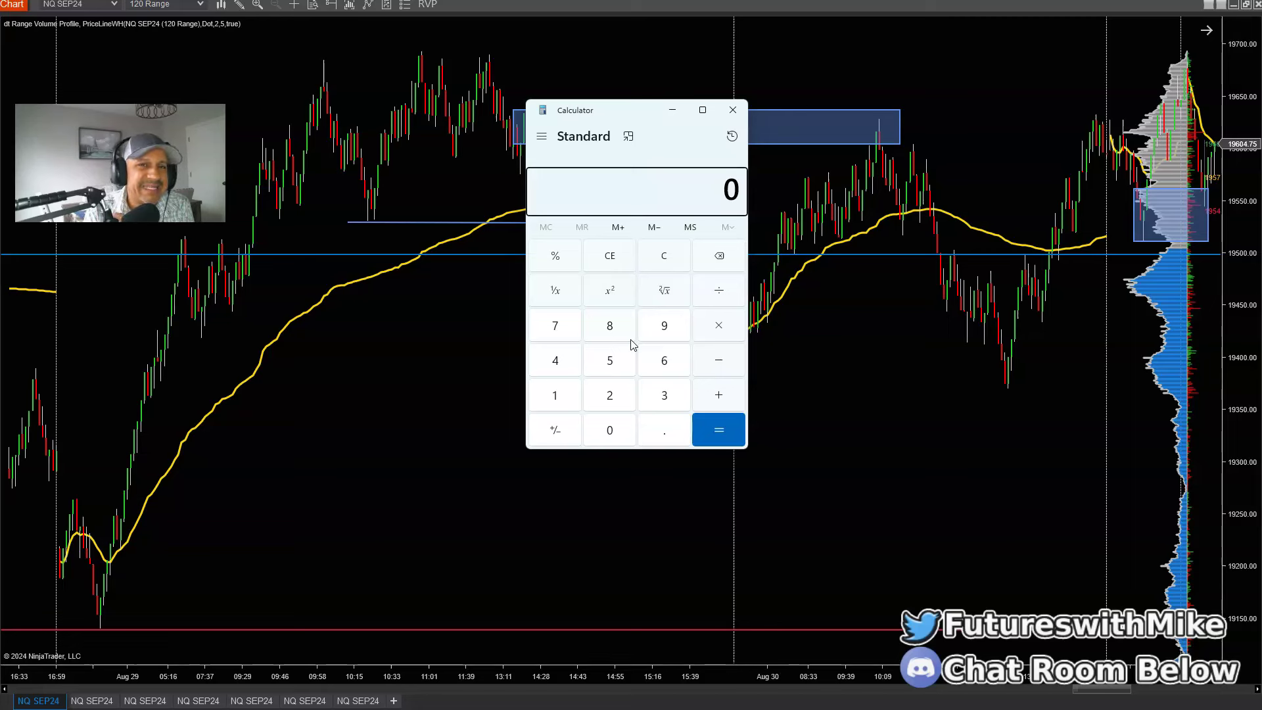
{"action": "left_click", "coordinate": [611, 395]}
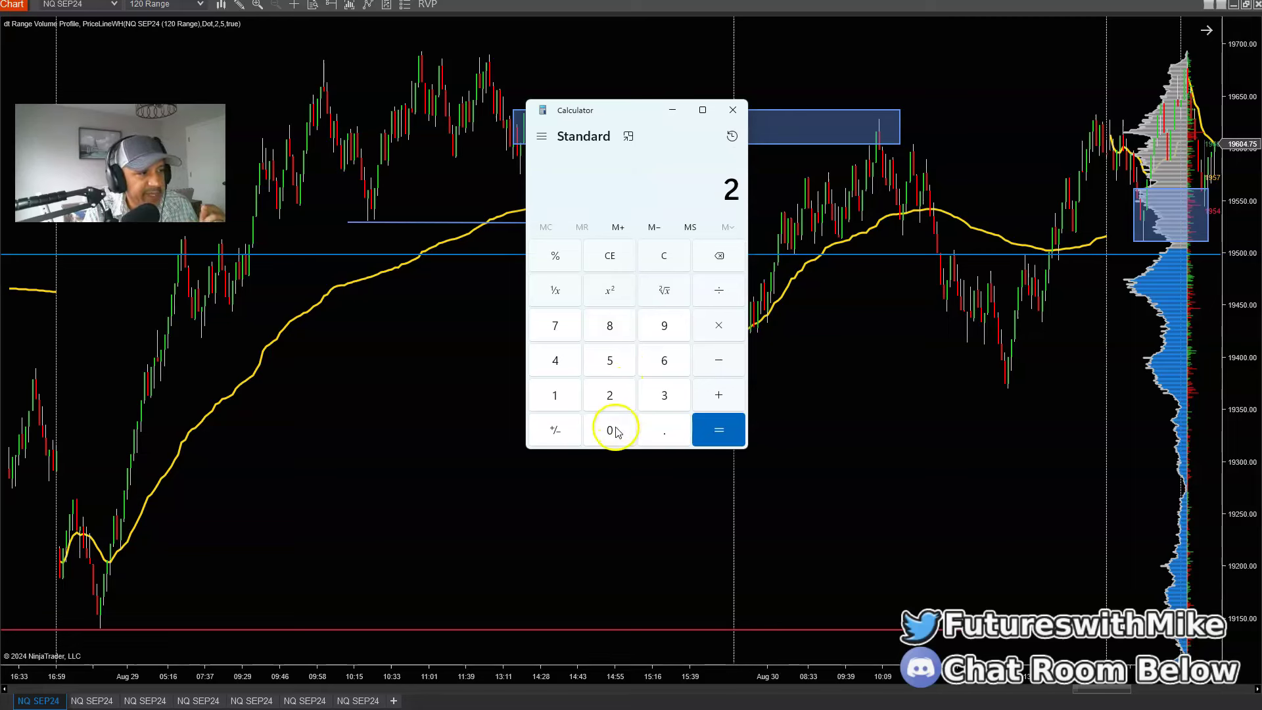
{"action": "left_click", "coordinate": [613, 431]}
{"action": "left_click", "coordinate": [720, 333]}
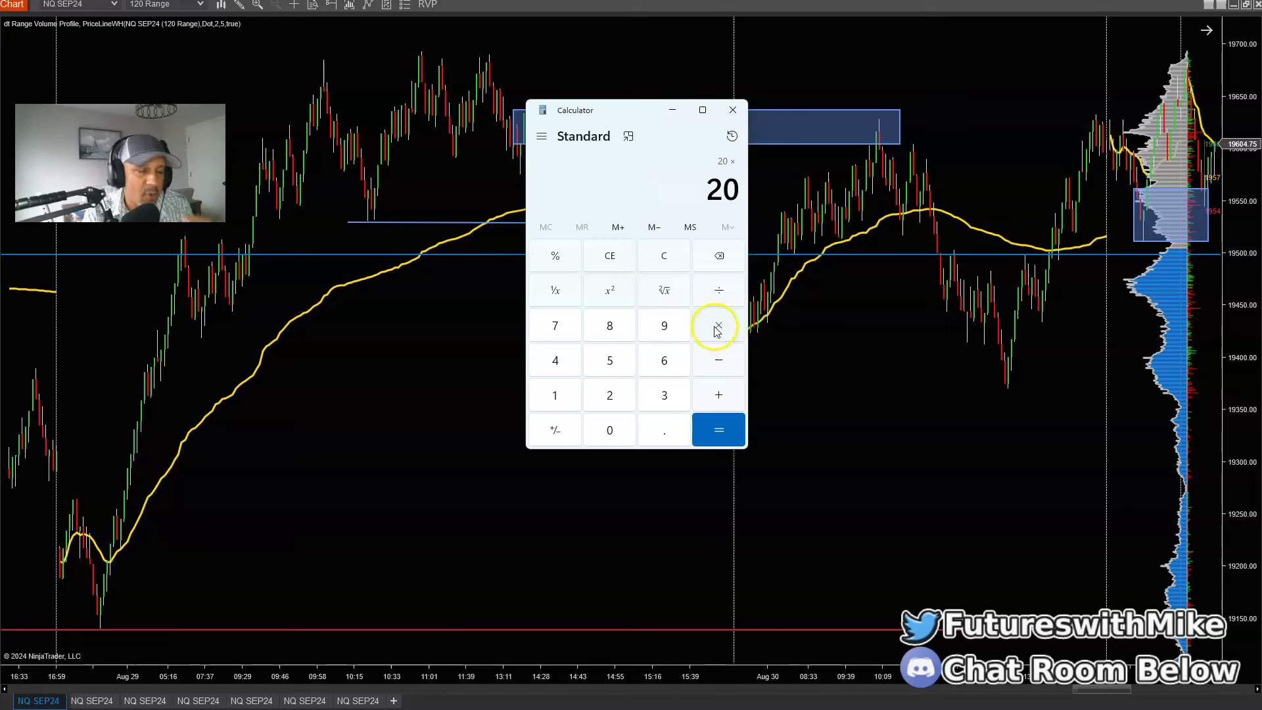
{"action": "left_click", "coordinate": [556, 361]}
{"action": "left_click", "coordinate": [714, 427]}
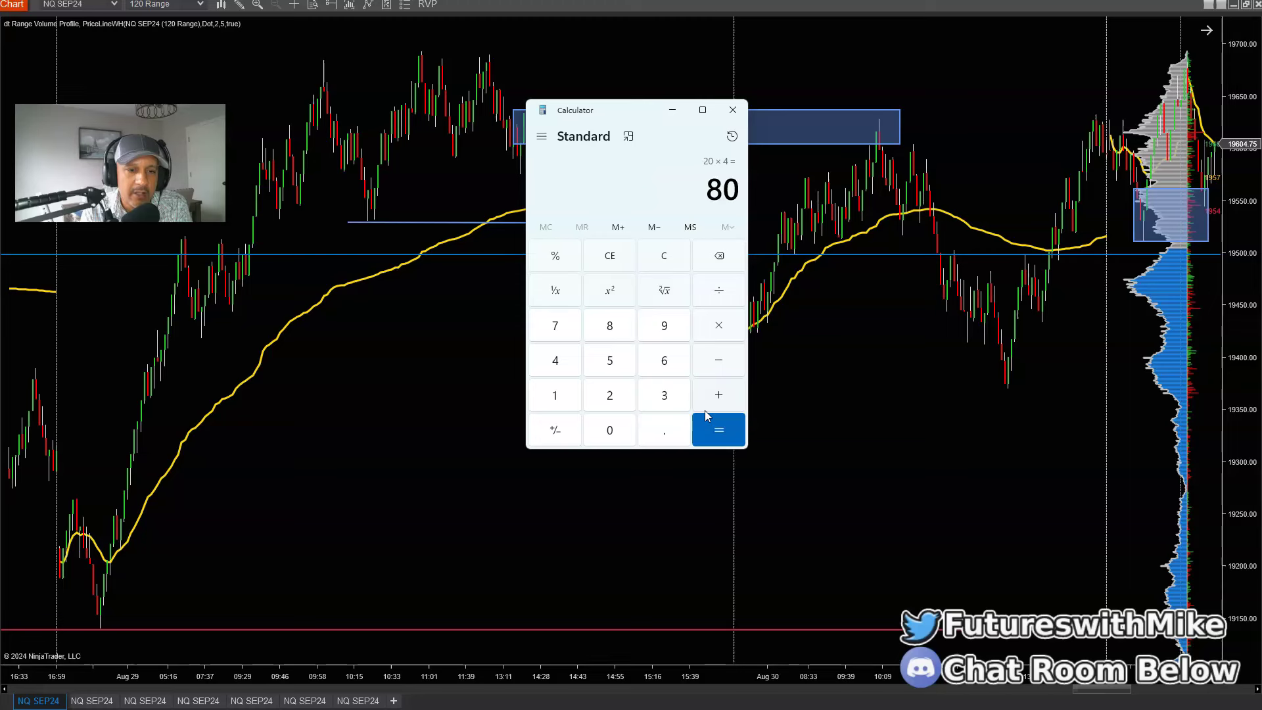
{"action": "left_click", "coordinate": [726, 414]}
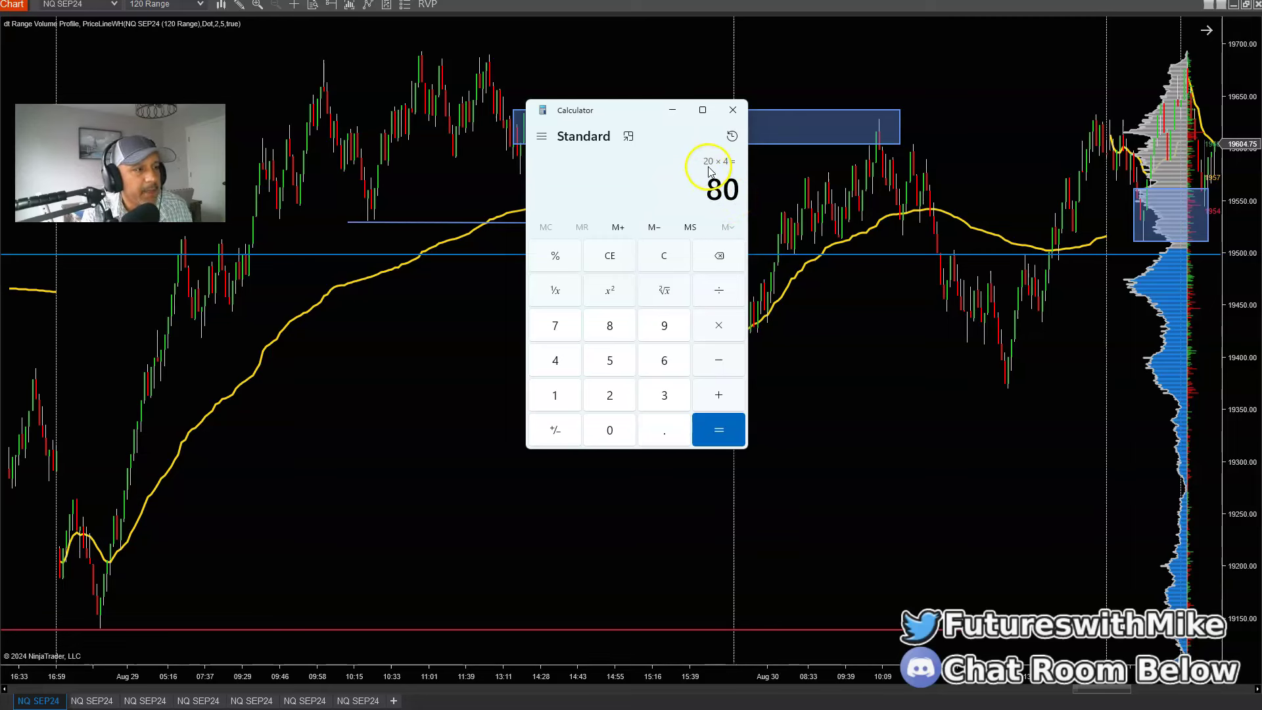
- Multiply the 80 result by 0.5 to get 40
{"action": "left_click", "coordinate": [710, 327]}
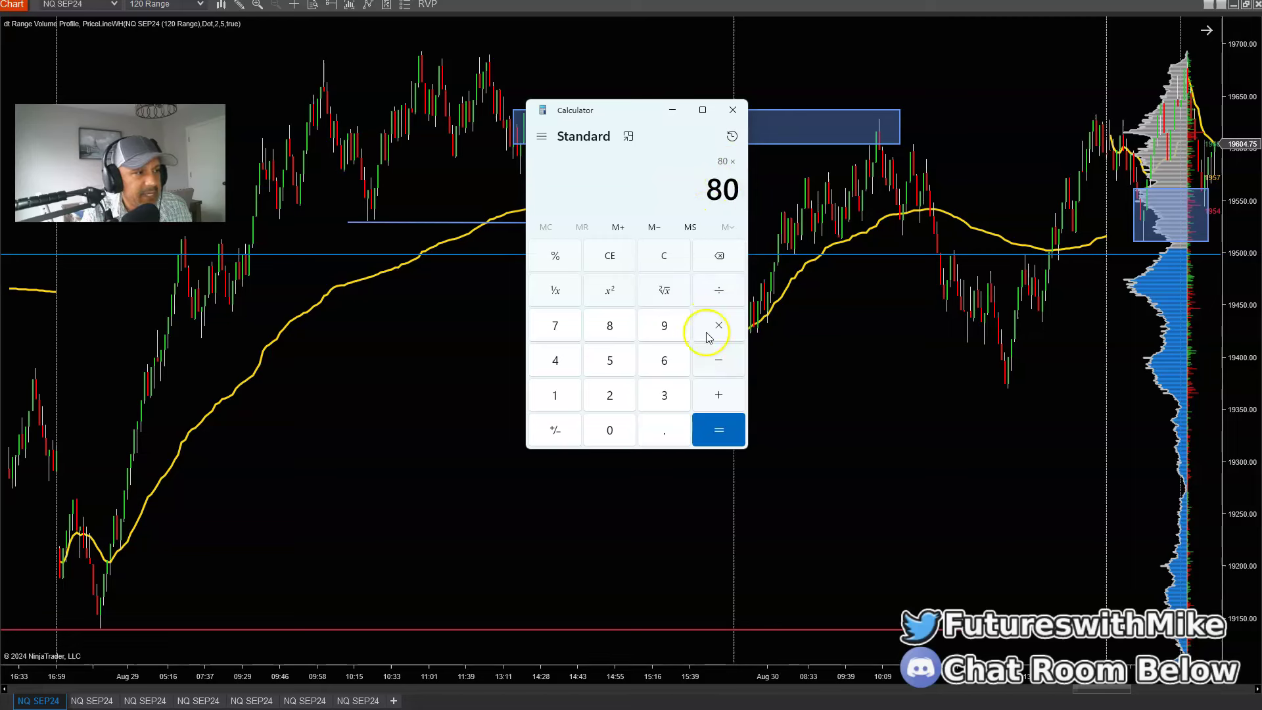
{"action": "left_click", "coordinate": [662, 437]}
{"action": "left_click", "coordinate": [609, 365]}
{"action": "left_click", "coordinate": [721, 426]}
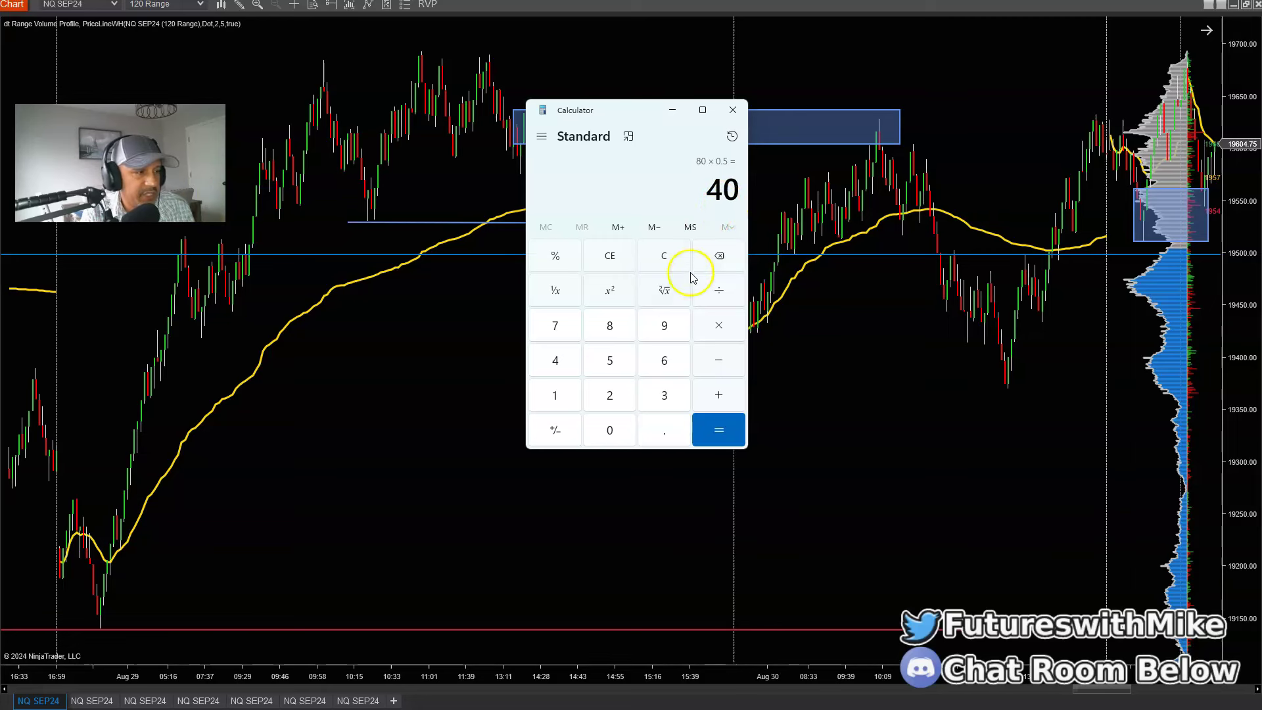
- Multiply 40 by 2 to get 80, then close Calculator
{"action": "left_click", "coordinate": [713, 328]}
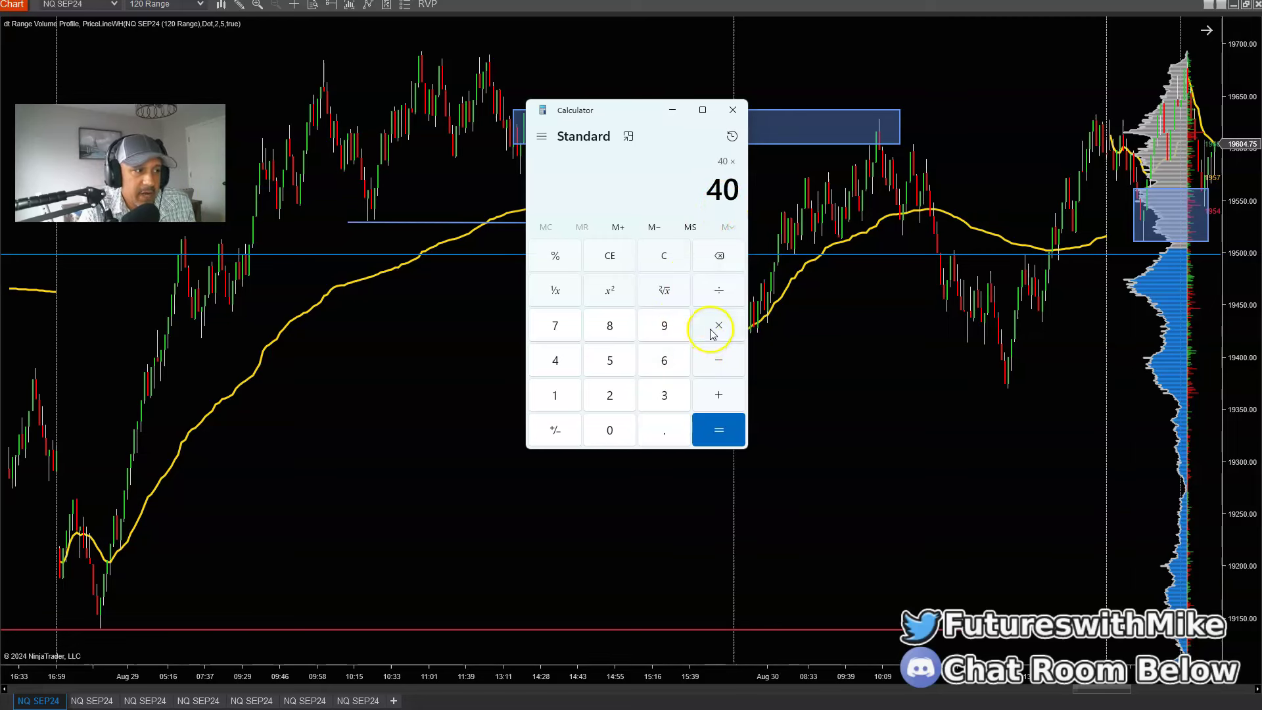
{"action": "left_click", "coordinate": [609, 395]}
{"action": "left_click", "coordinate": [704, 427]}
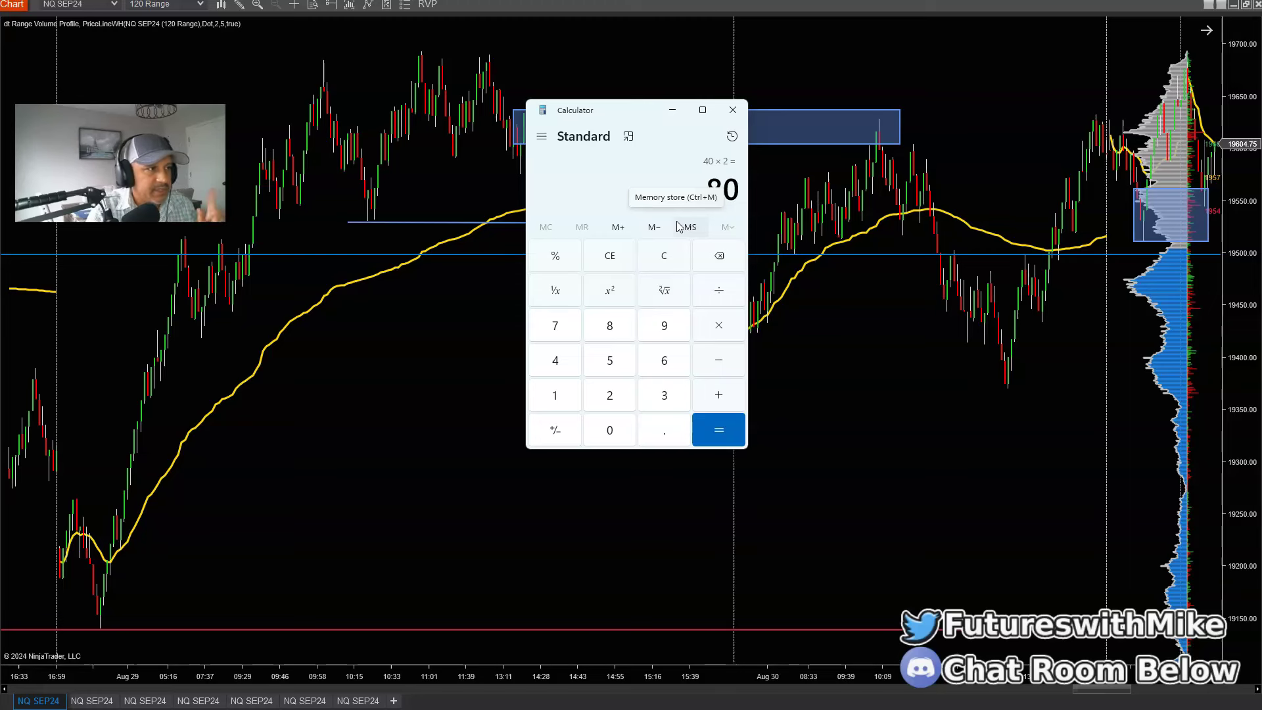
{"action": "left_click", "coordinate": [672, 110]}
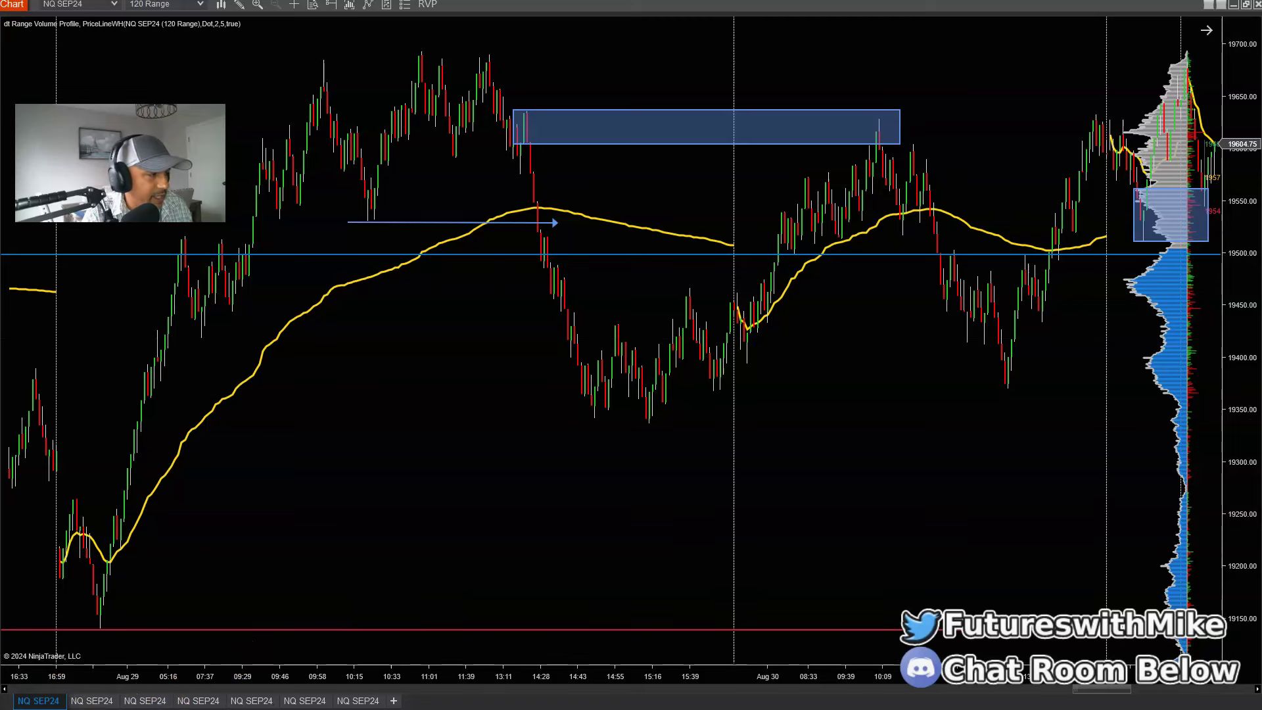
- Switch to the 24 Range NQ SEP24 chart and adjust its scaling
{"action": "left_click", "coordinate": [145, 700]}
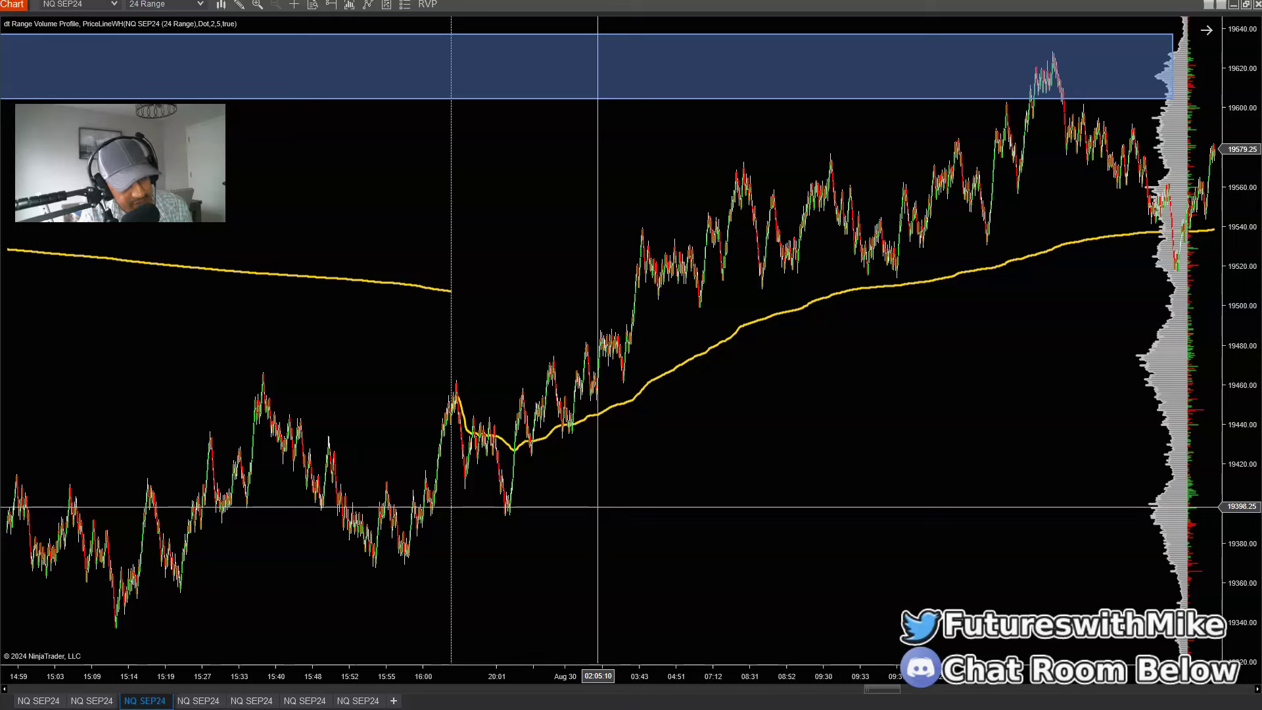
{"action": "left_click", "coordinate": [585, 507]}
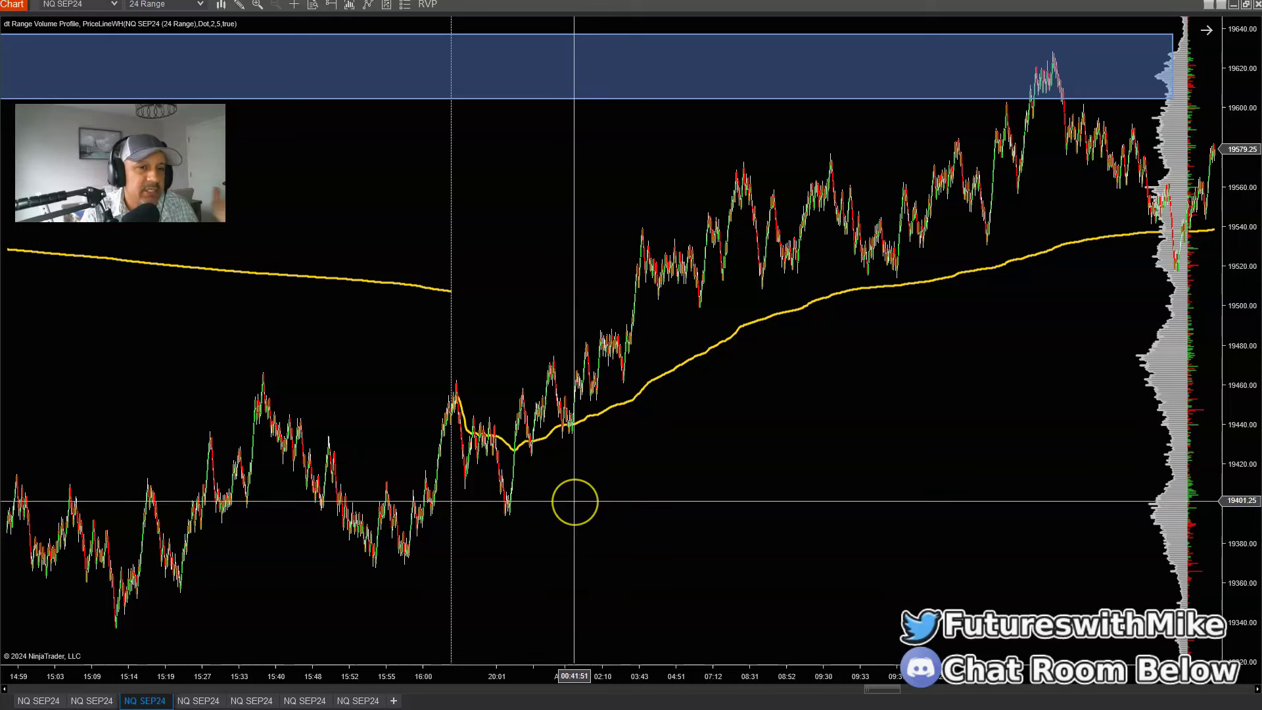
{"action": "mouse_move", "coordinate": [574, 501]}
{"action": "left_mouse_down"}
{"action": "mouse_move", "coordinate": [771, 380]}
{"action": "mouse_move", "coordinate": [1000, 289]}
{"action": "mouse_move", "coordinate": [1084, 160]}
{"action": "mouse_move", "coordinate": [1051, 117]}
{"action": "mouse_move", "coordinate": [870, 19]}
{"action": "mouse_move", "coordinate": [794, 71]}
{"action": "mouse_move", "coordinate": [698, 97]}
{"action": "left_mouse_up"}
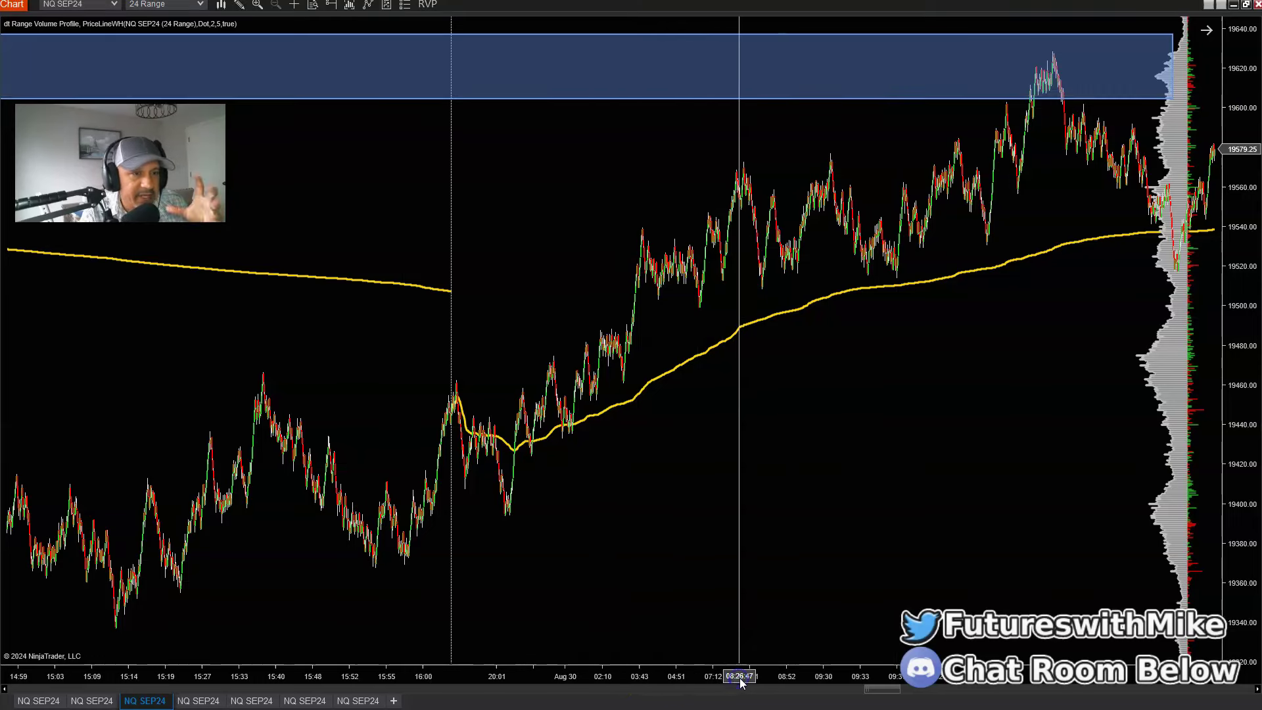
{"action": "mouse_move", "coordinate": [742, 673]}
{"action": "left_mouse_down"}
{"action": "mouse_move", "coordinate": [760, 662]}
{"action": "mouse_move", "coordinate": [395, 198]}
{"action": "mouse_move", "coordinate": [662, 397]}
{"action": "mouse_move", "coordinate": [620, 152]}
{"action": "mouse_move", "coordinate": [229, 92]}
{"action": "left_mouse_up"}
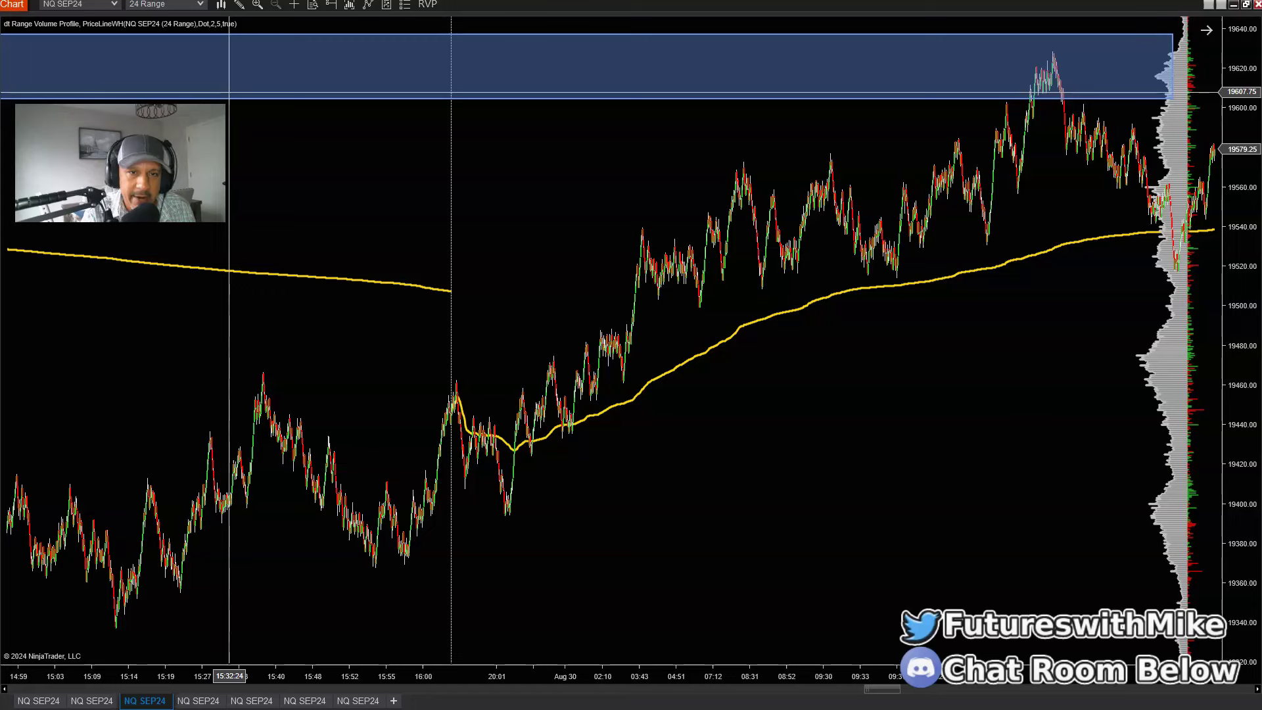
{"action": "left_click_drag", "start_coordinate": [650, 30], "coordinate": [679, 57]}
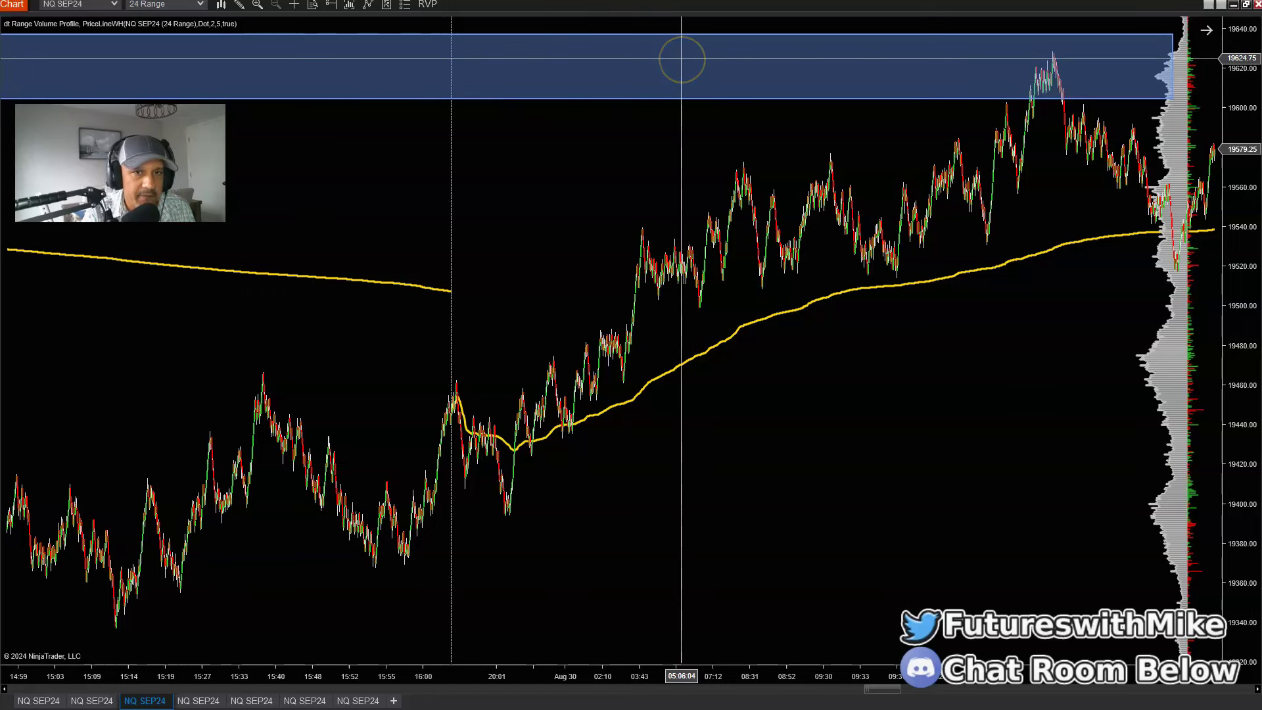
{"action": "left_click_drag", "start_coordinate": [758, 288], "coordinate": [583, 266]}
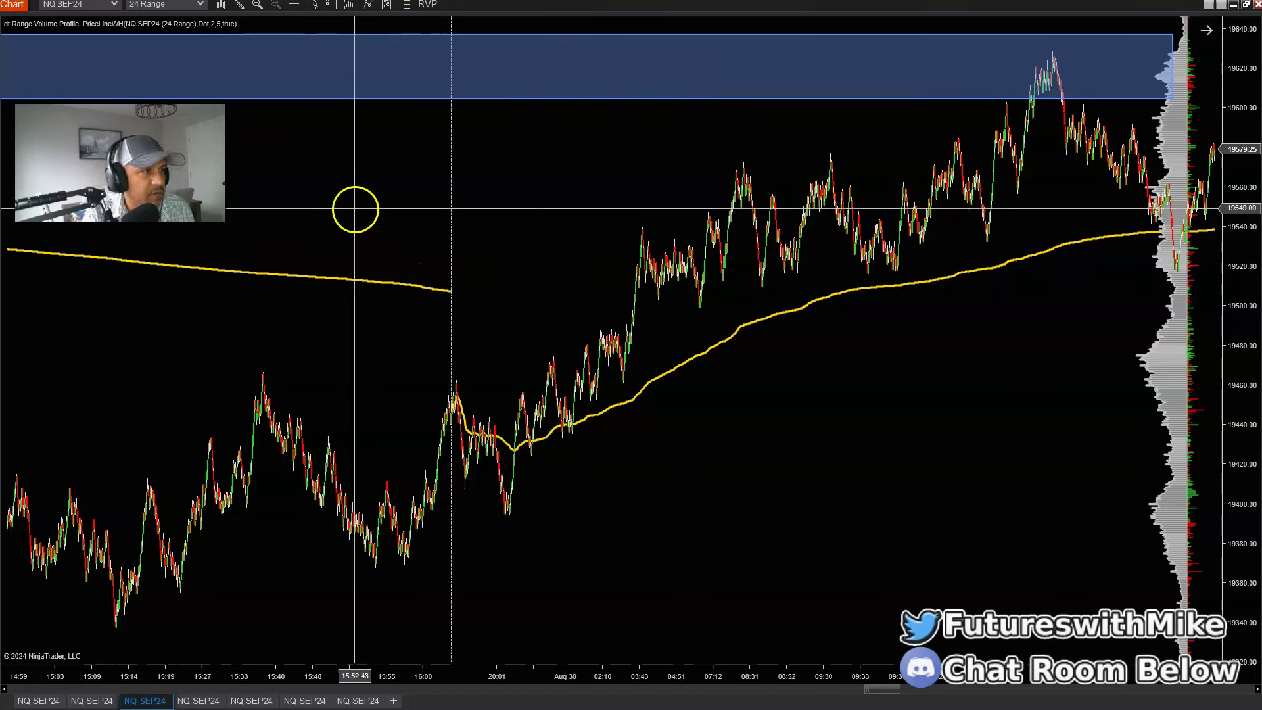
- Pan back and zoom onto the blue supply zone where price wicked near 19635
{"action": "left_click_drag", "start_coordinate": [355, 211], "coordinate": [968, 197]}
{"action": "left_click_drag", "start_coordinate": [501, 292], "coordinate": [657, 296]}
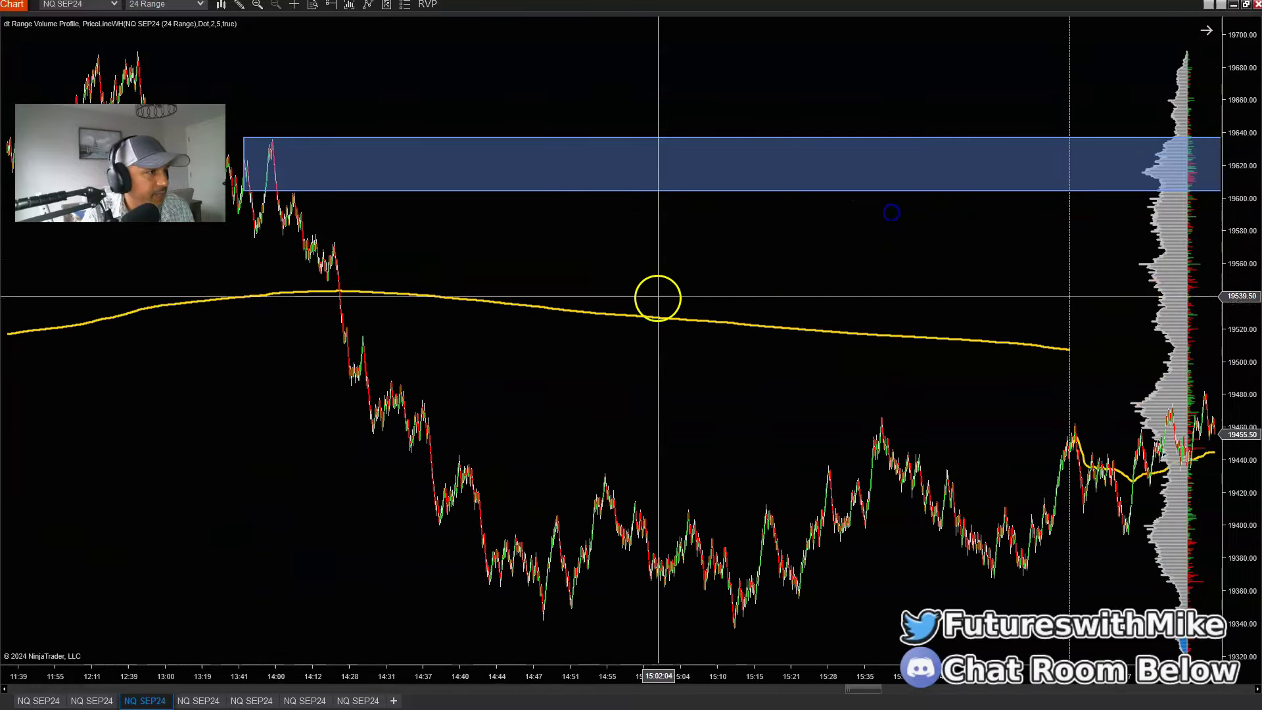
{"action": "left_click_drag", "start_coordinate": [589, 364], "coordinate": [918, 302]}
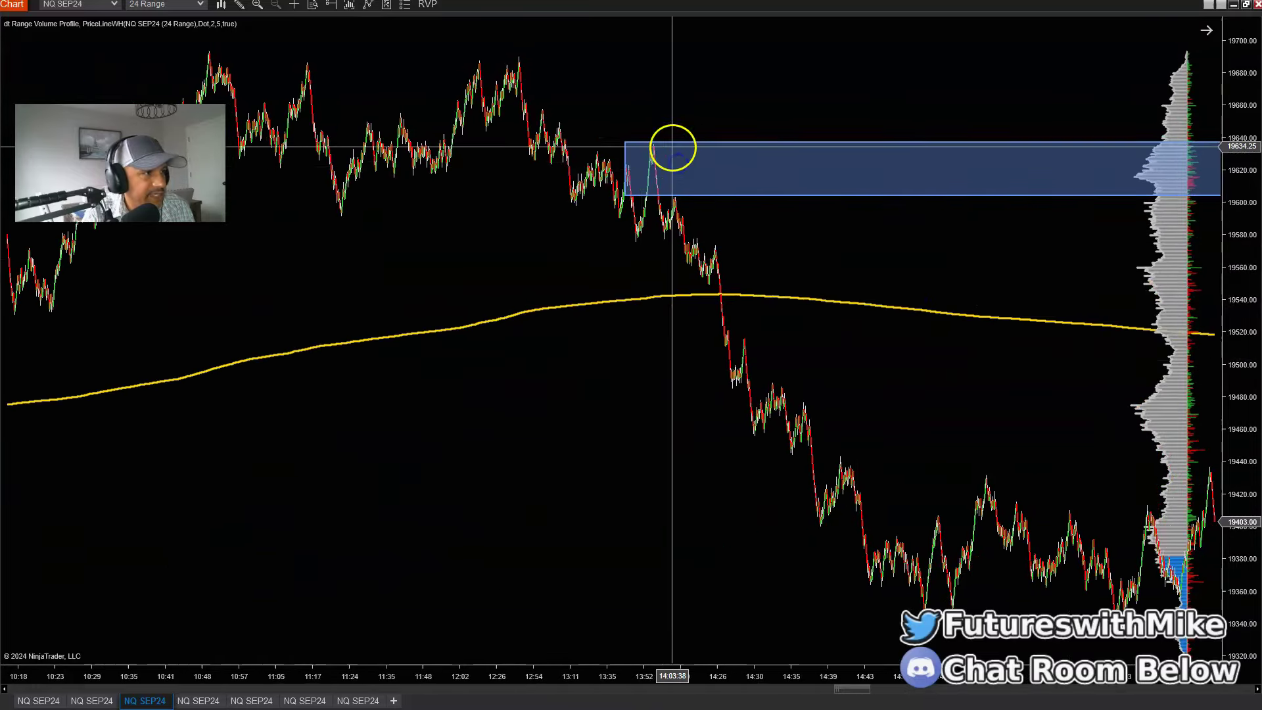
{"action": "left_click_drag", "start_coordinate": [849, 673], "coordinate": [696, 679]}
{"action": "left_click_drag", "start_coordinate": [492, 579], "coordinate": [813, 580]}
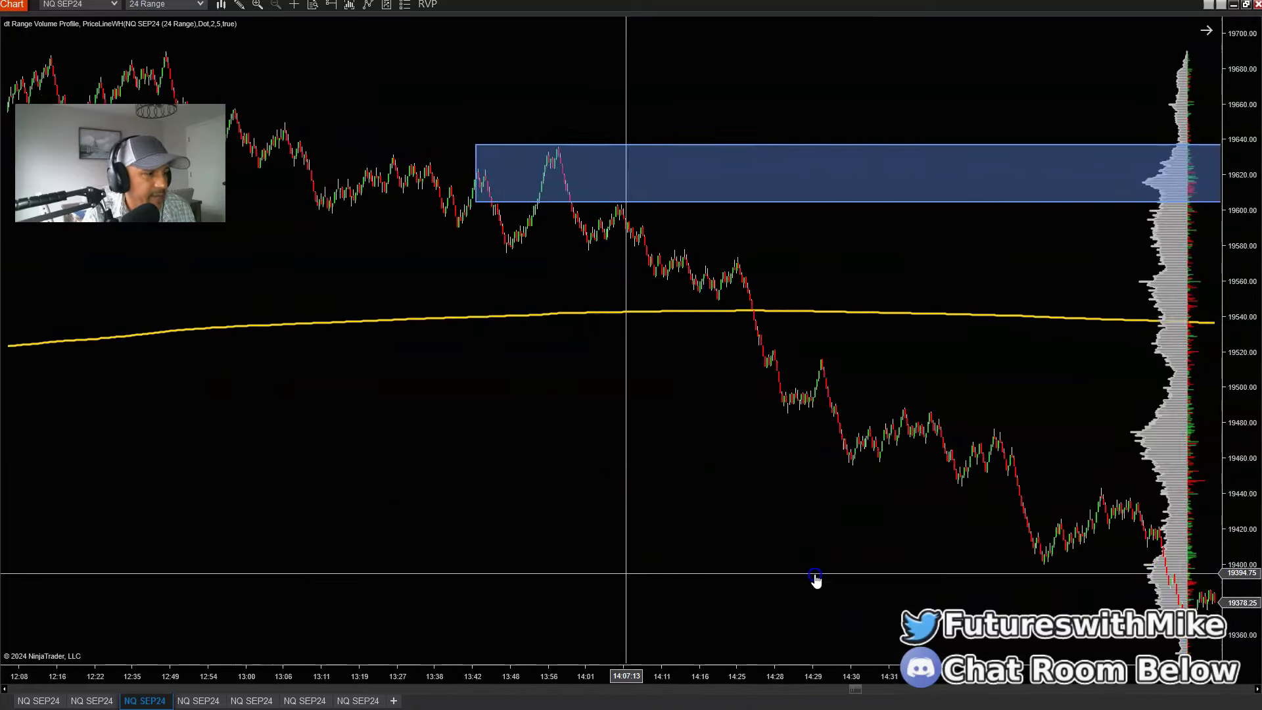
{"action": "left_click", "coordinate": [684, 669]}
{"action": "left_click_drag", "start_coordinate": [581, 667], "coordinate": [563, 260]}
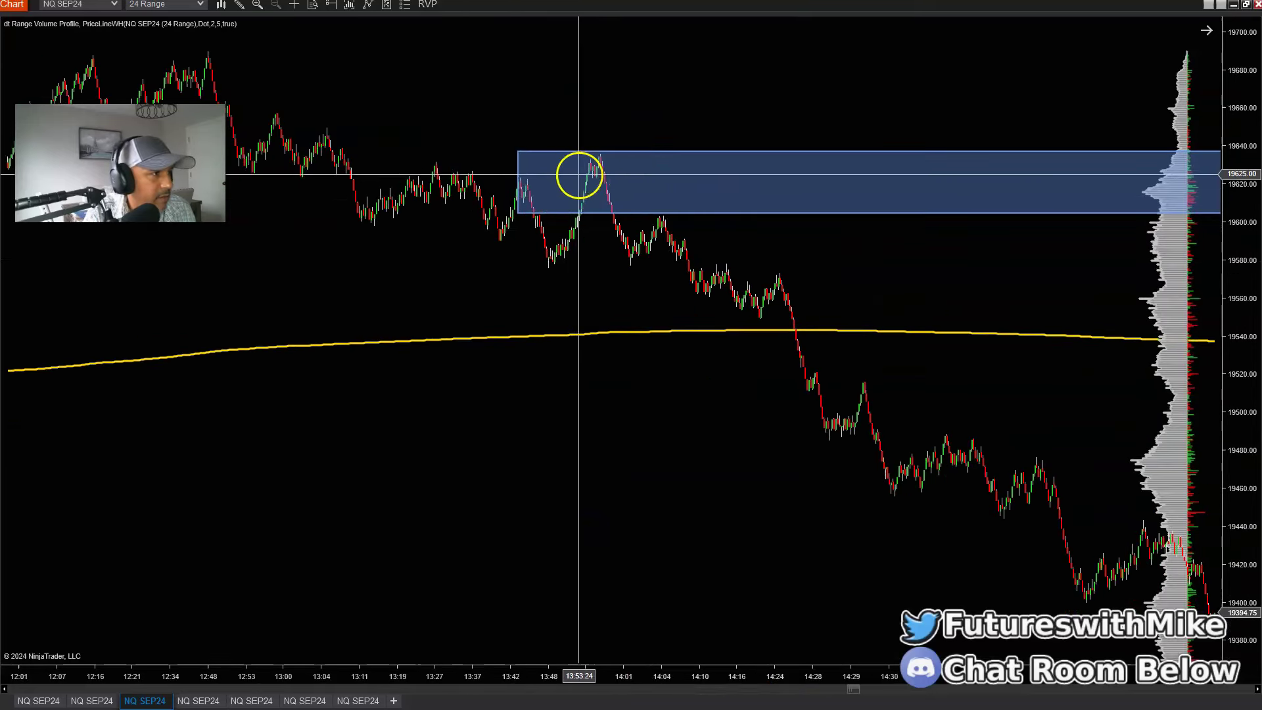
{"action": "left_click_drag", "start_coordinate": [826, 676], "coordinate": [407, 107]}
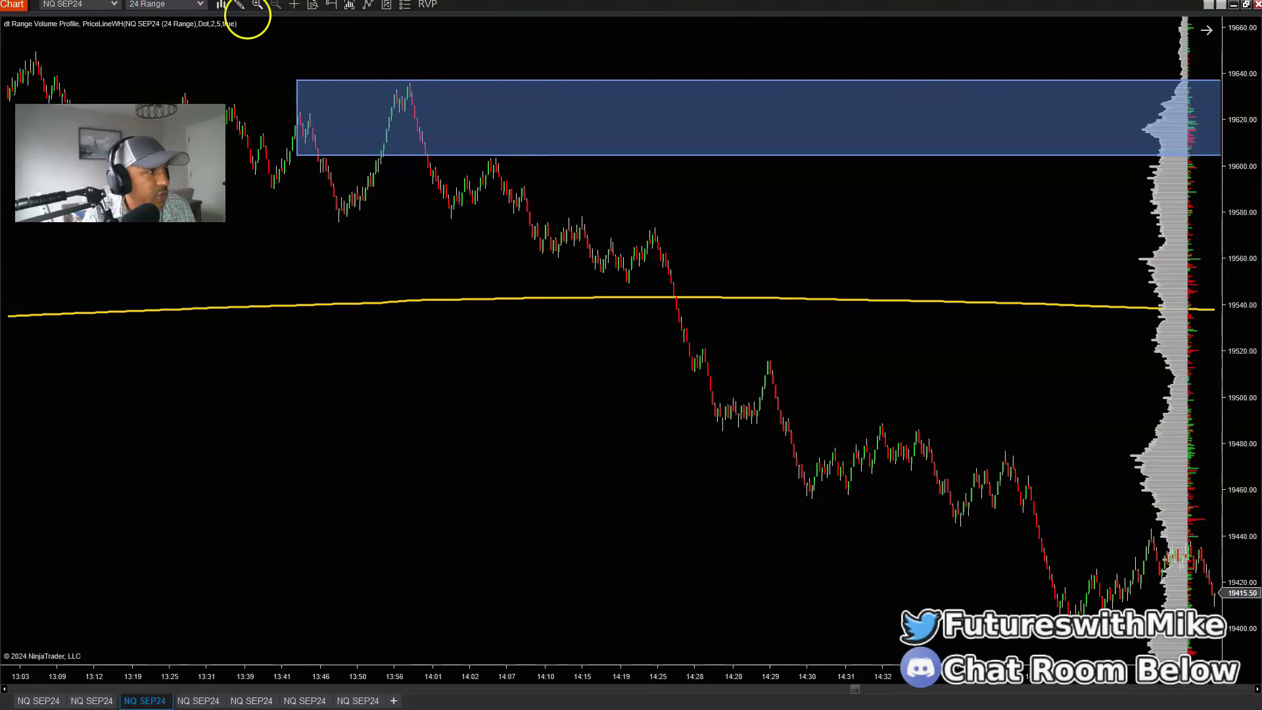
- Draw a thin rectangle across the top of the blue supply zone at the wick high
{"action": "left_click", "coordinate": [241, 6]}
{"action": "left_click", "coordinate": [315, 396]}
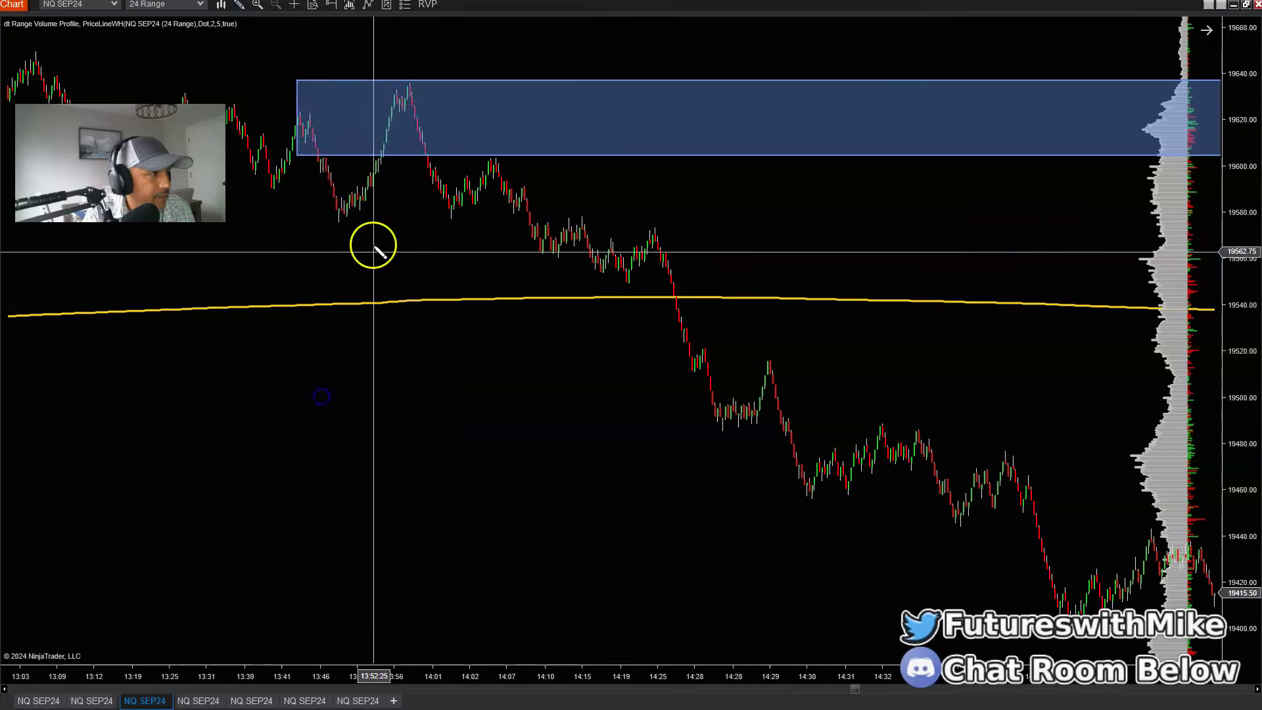
{"action": "left_click", "coordinate": [402, 83]}
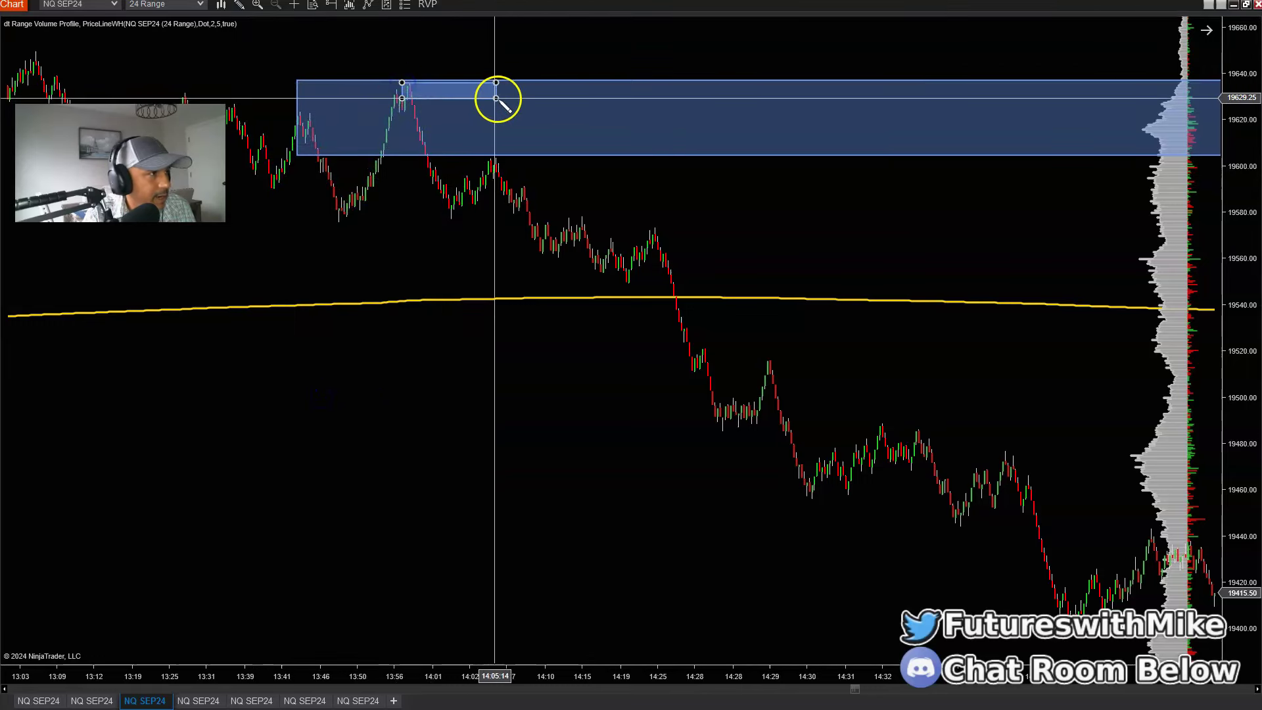
{"action": "left_click", "coordinate": [1172, 98]}
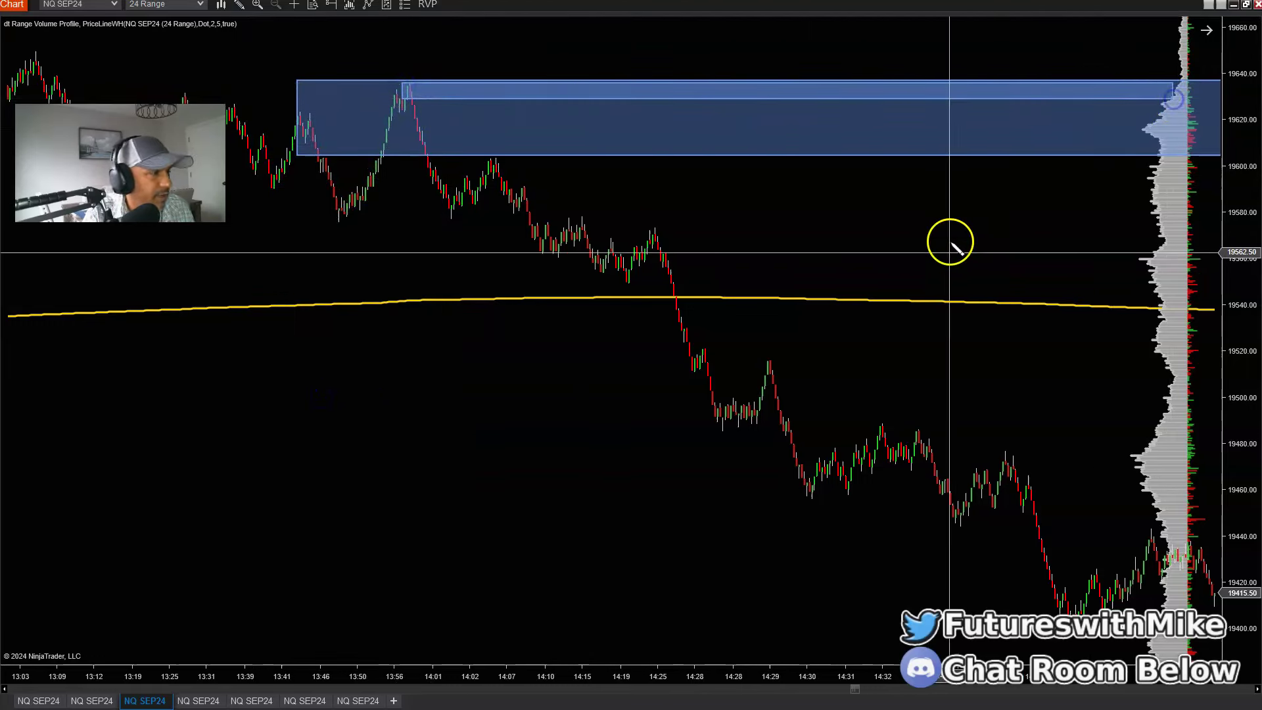
- Pan forward and stretch the thin rectangle's right edge to the later Aug 30 peak
{"action": "left_click_drag", "start_coordinate": [974, 262], "coordinate": [490, 665]}
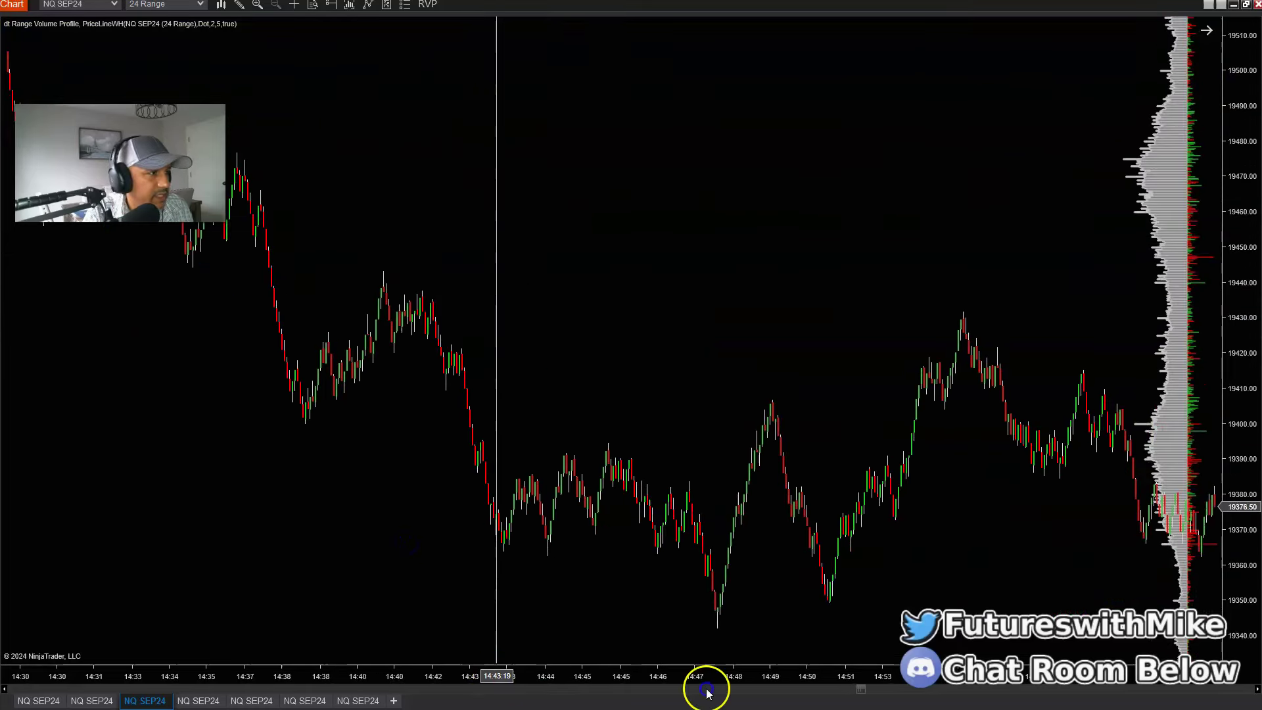
{"action": "left_click", "coordinate": [800, 691]}
{"action": "left_click_drag", "start_coordinate": [830, 529], "coordinate": [117, 533]}
{"action": "left_click_drag", "start_coordinate": [278, 61], "coordinate": [1183, 66]}
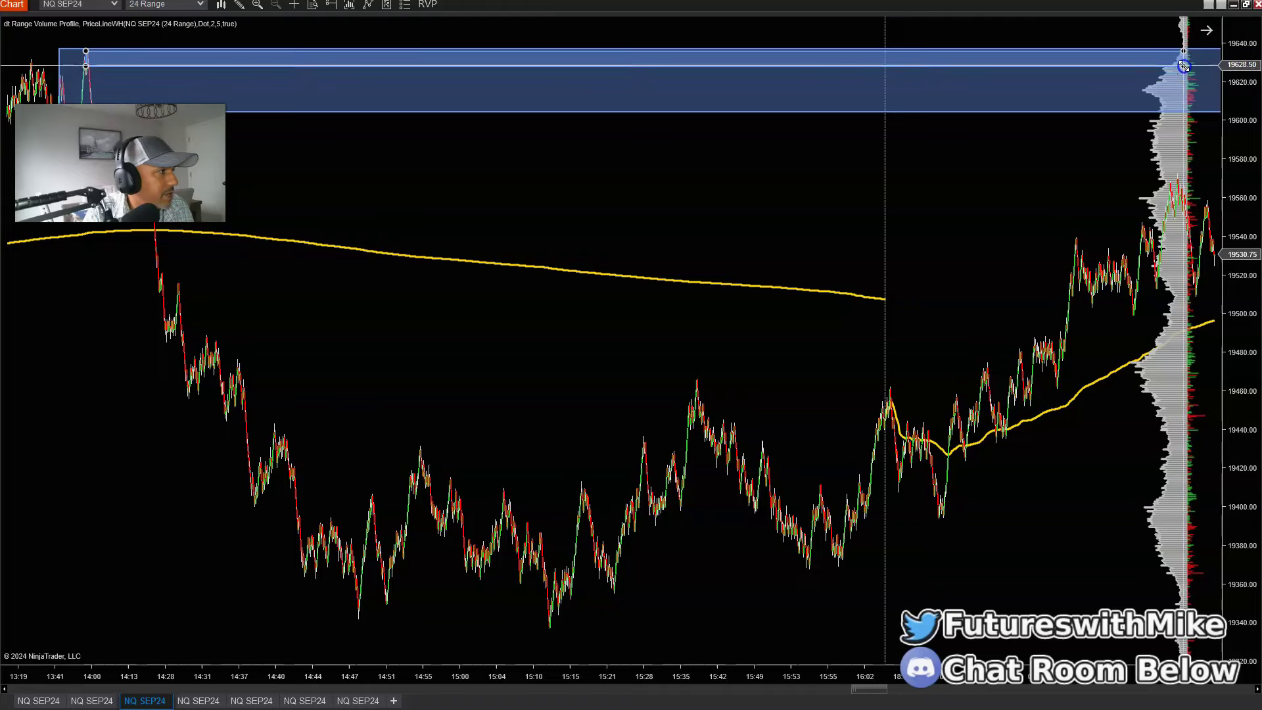
{"action": "left_click_drag", "start_coordinate": [1147, 178], "coordinate": [626, 197]}
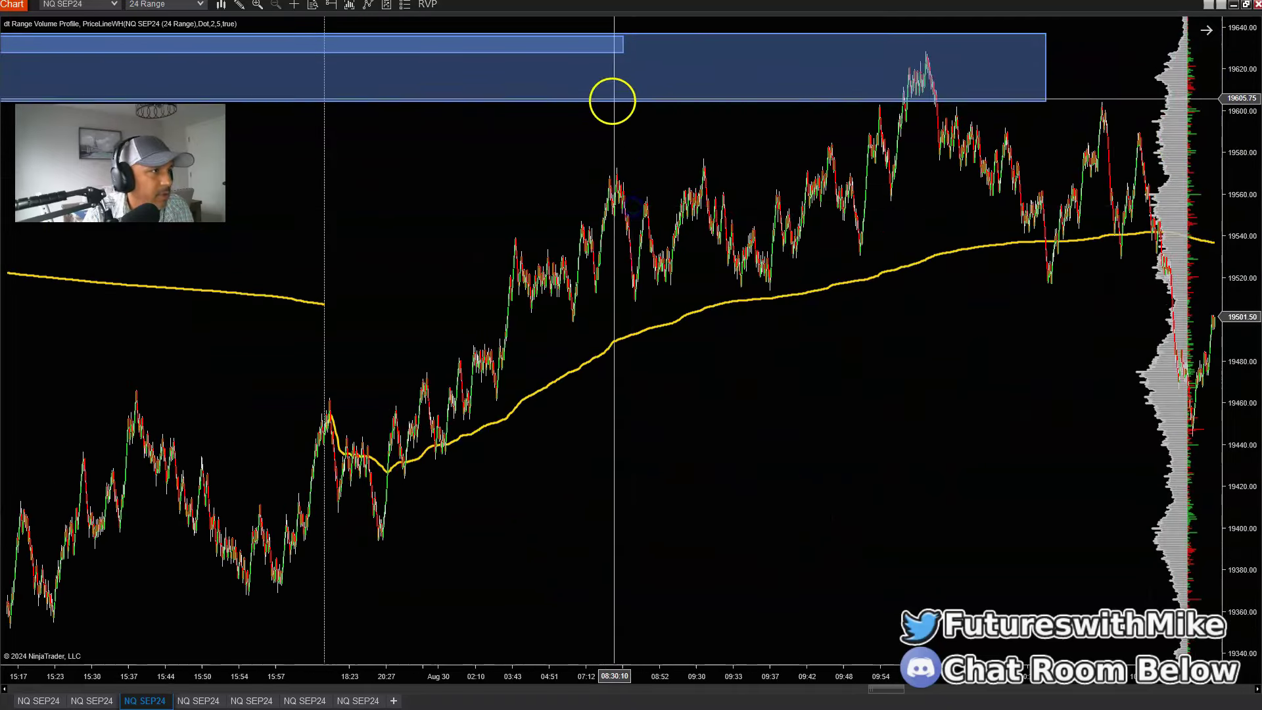
{"action": "left_click", "coordinate": [622, 51]}
{"action": "left_click_drag", "start_coordinate": [622, 51], "coordinate": [939, 52]}
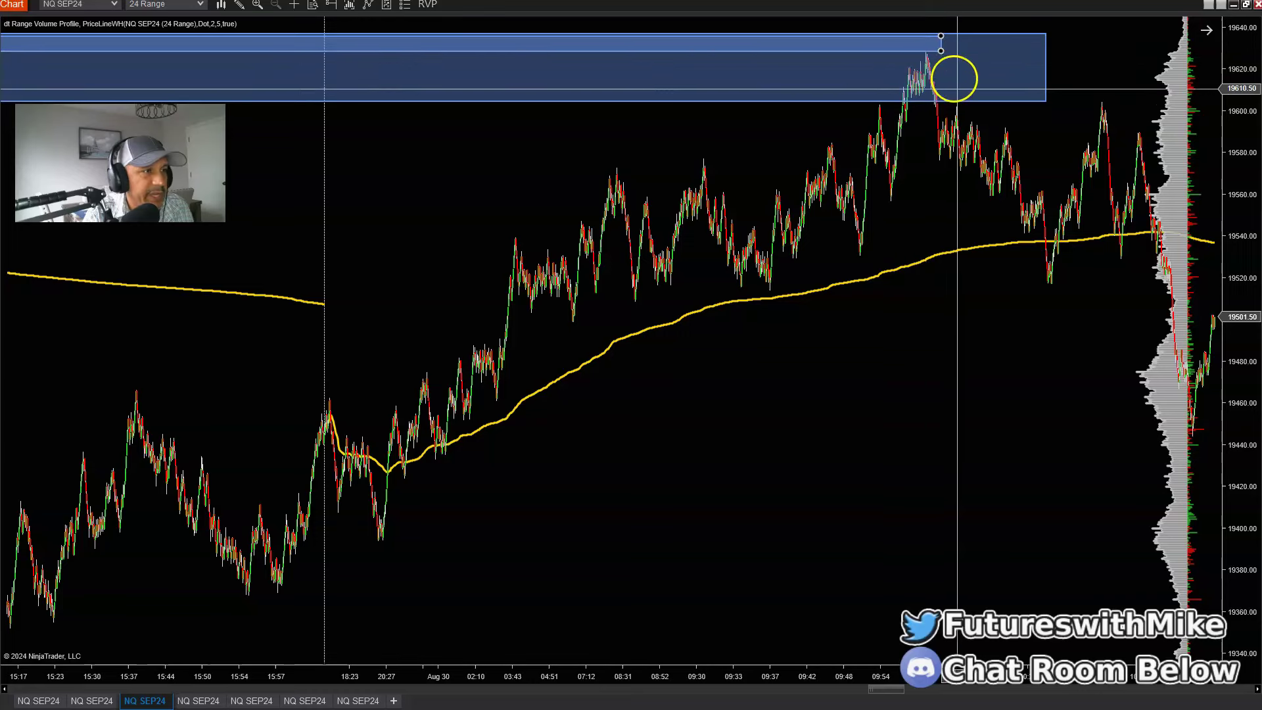
{"action": "left_click_drag", "start_coordinate": [976, 677], "coordinate": [807, 686]}
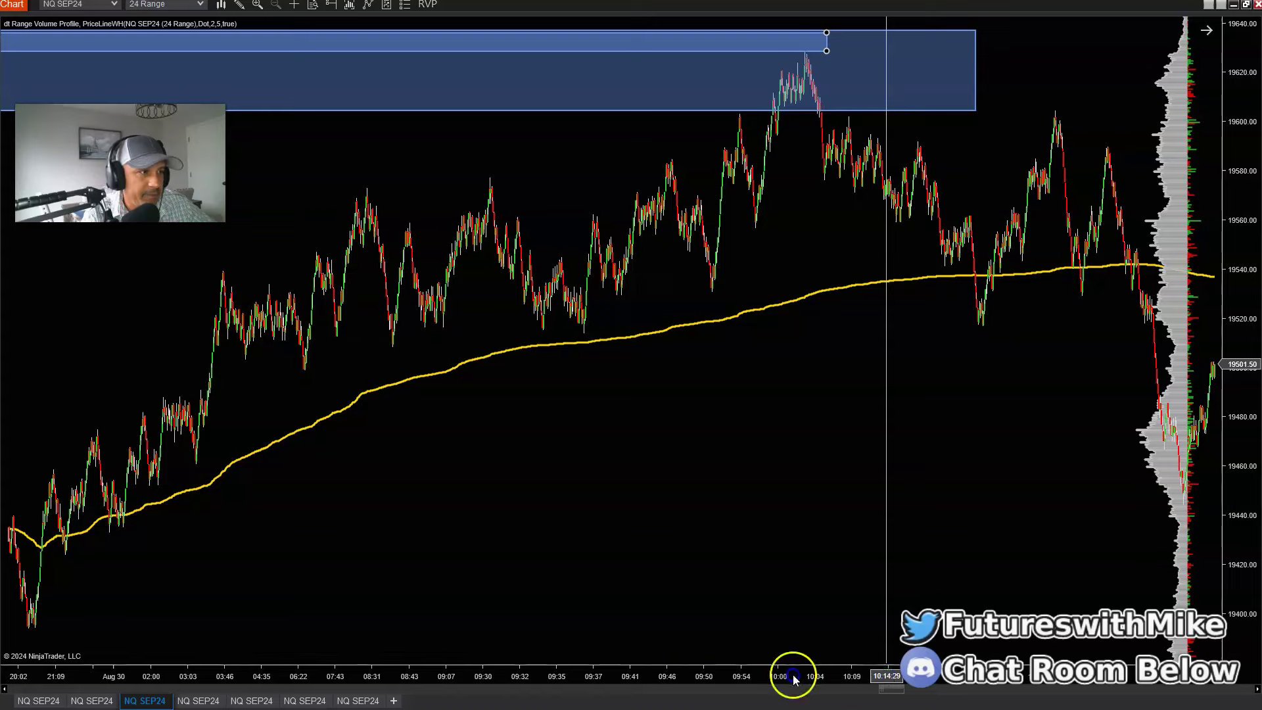
- Zoom in so roughly 09:32–10:15 fills the view around the 10:02 peak near 19629
{"action": "left_click_drag", "start_coordinate": [797, 672], "coordinate": [682, 679]}
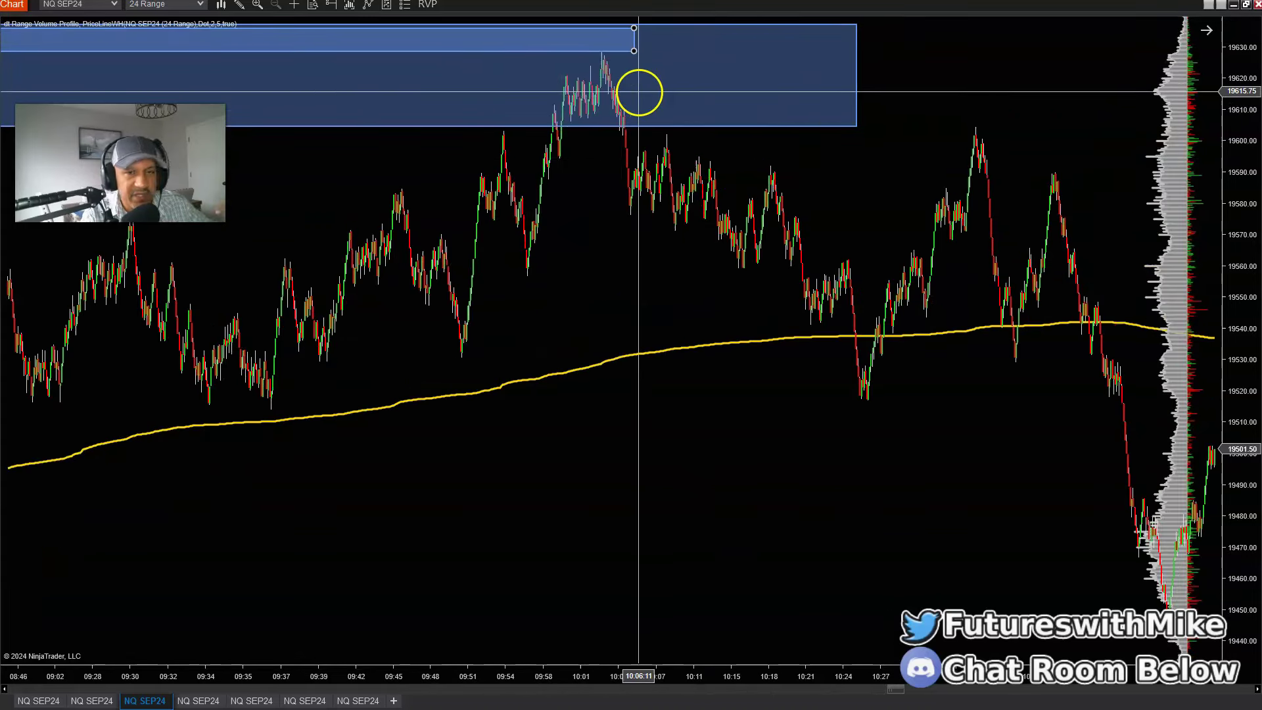
{"action": "scroll", "coordinate": [907, 178], "scroll_direction": "up", "scroll_amount": 3}
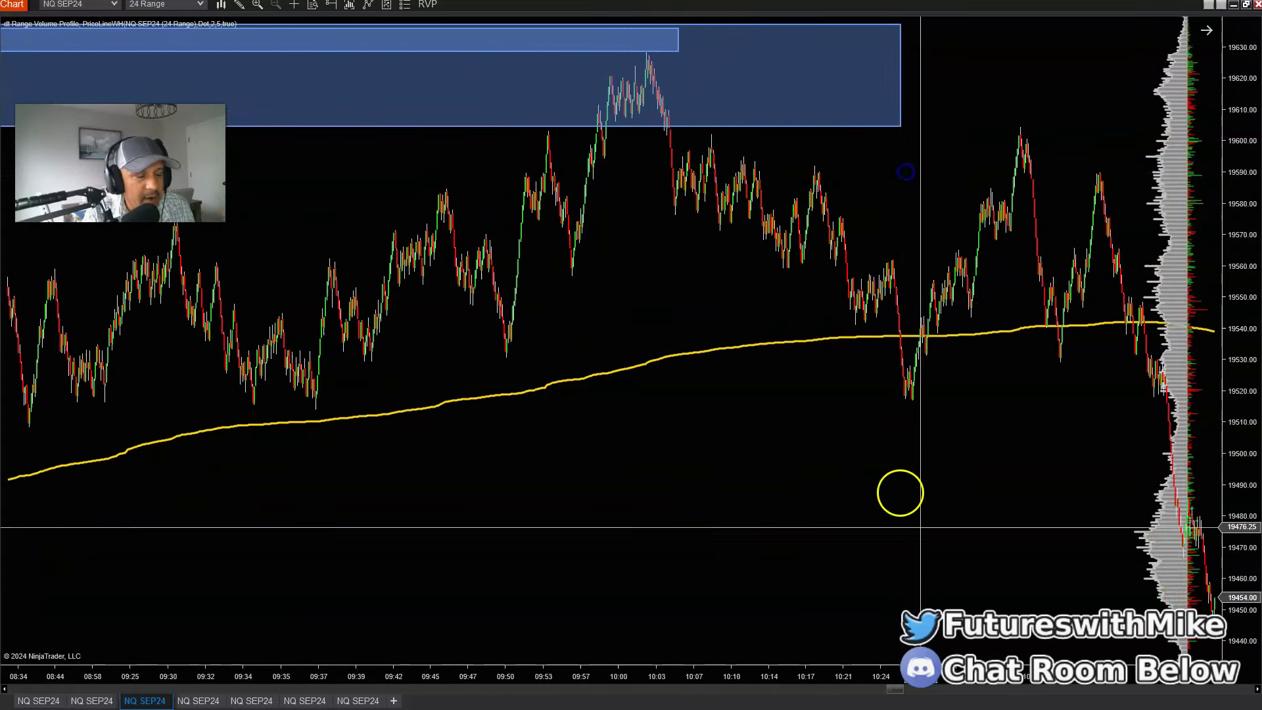
{"action": "left_click_drag", "start_coordinate": [1026, 679], "coordinate": [919, 676]}
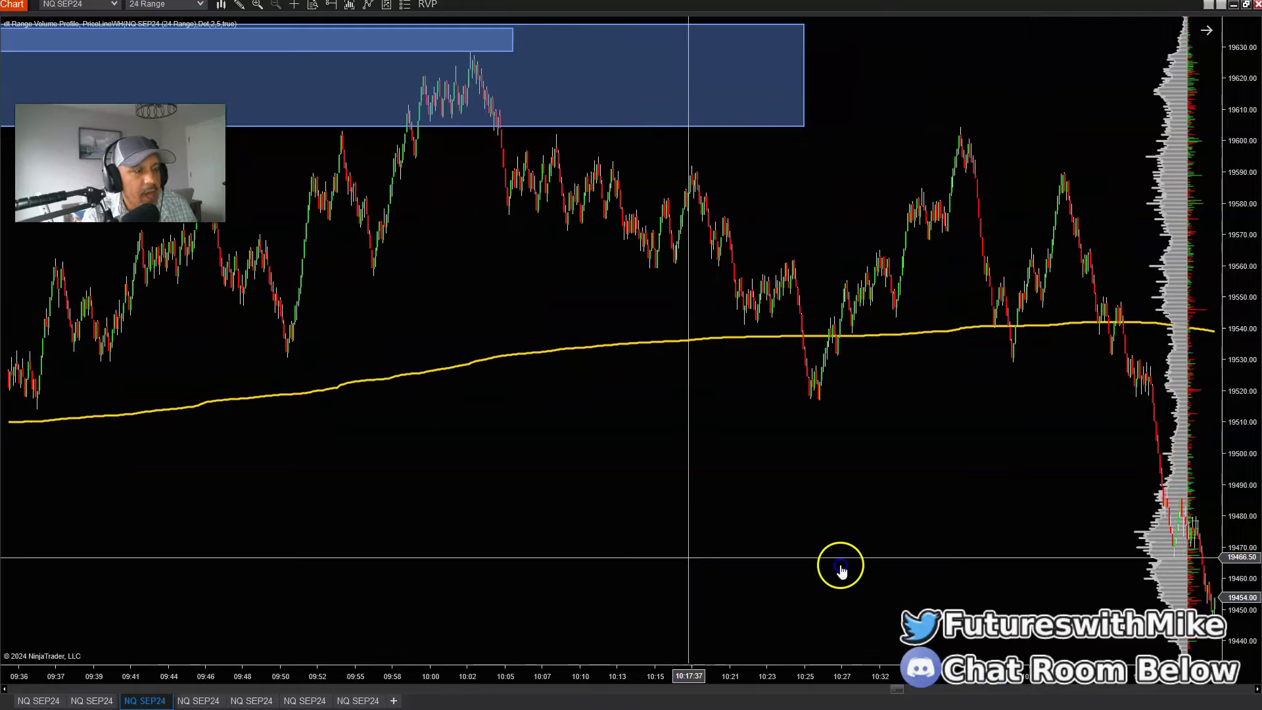
{"action": "scroll", "coordinate": [961, 574], "scroll_direction": "up", "scroll_amount": 2}
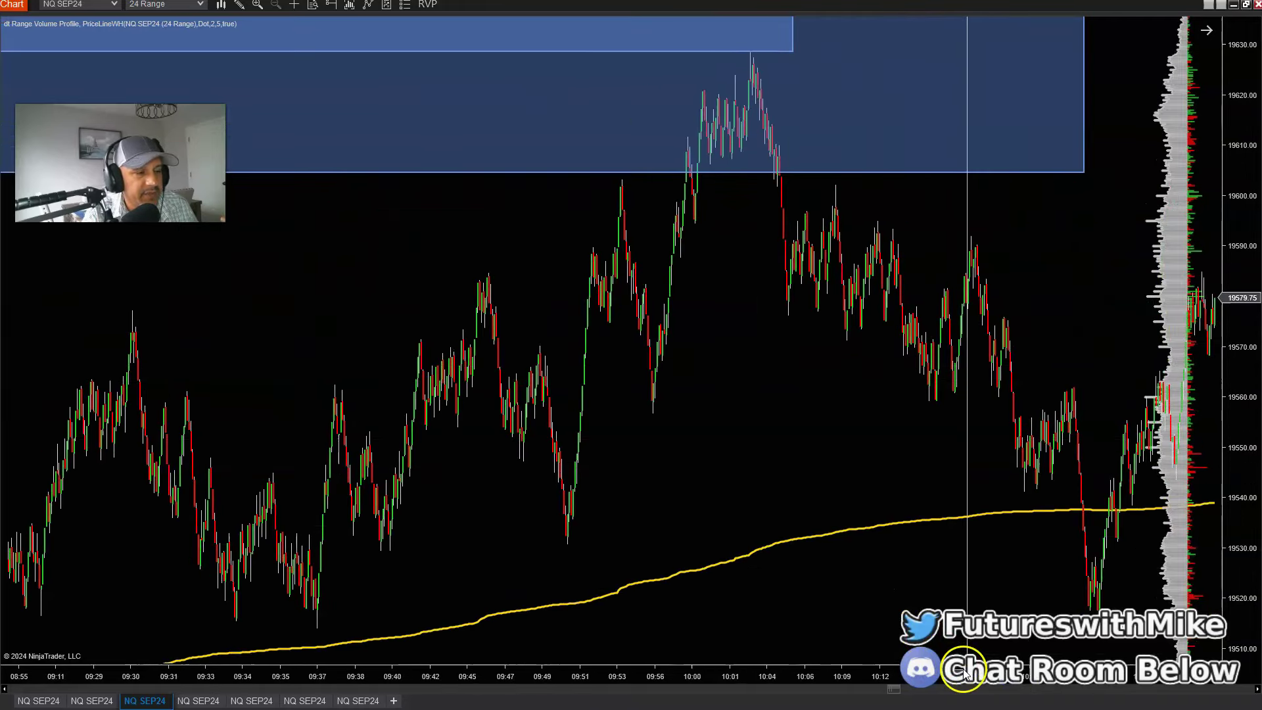
{"action": "left_click_drag", "start_coordinate": [920, 677], "coordinate": [874, 676]}
{"action": "left_click_drag", "start_coordinate": [664, 93], "coordinate": [671, 52]}
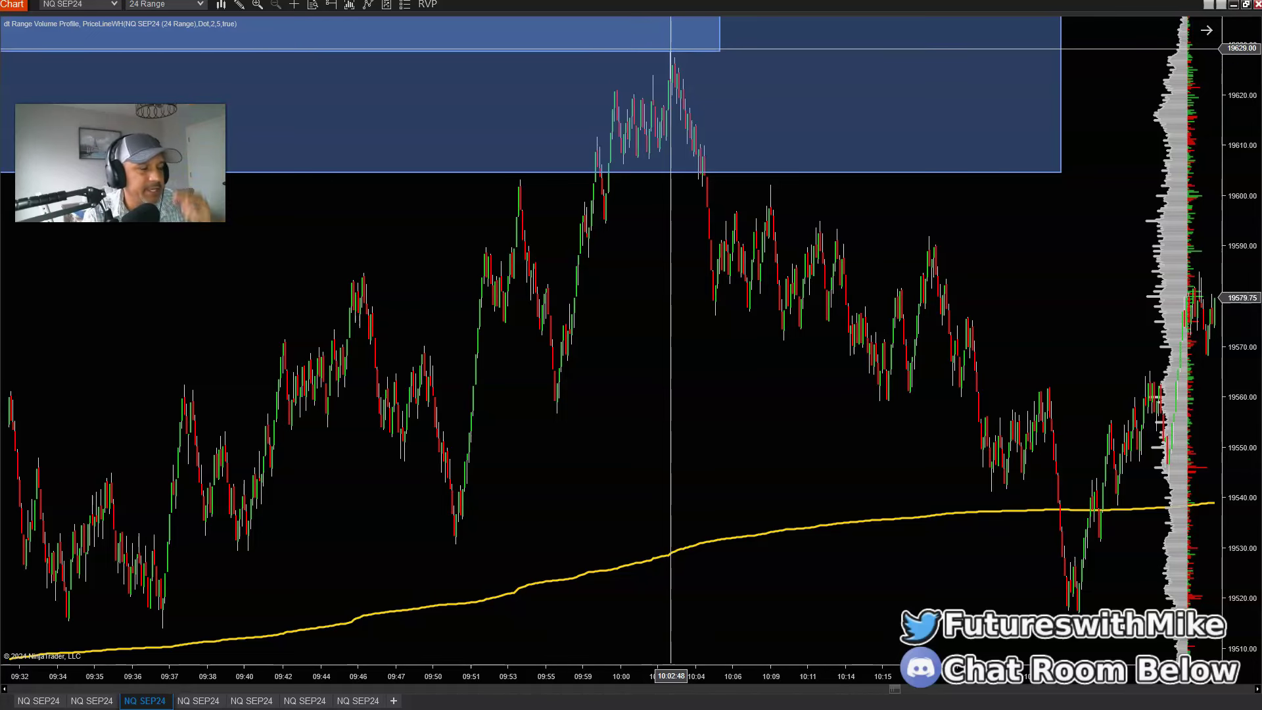
{"action": "left_click", "coordinate": [661, 62]}
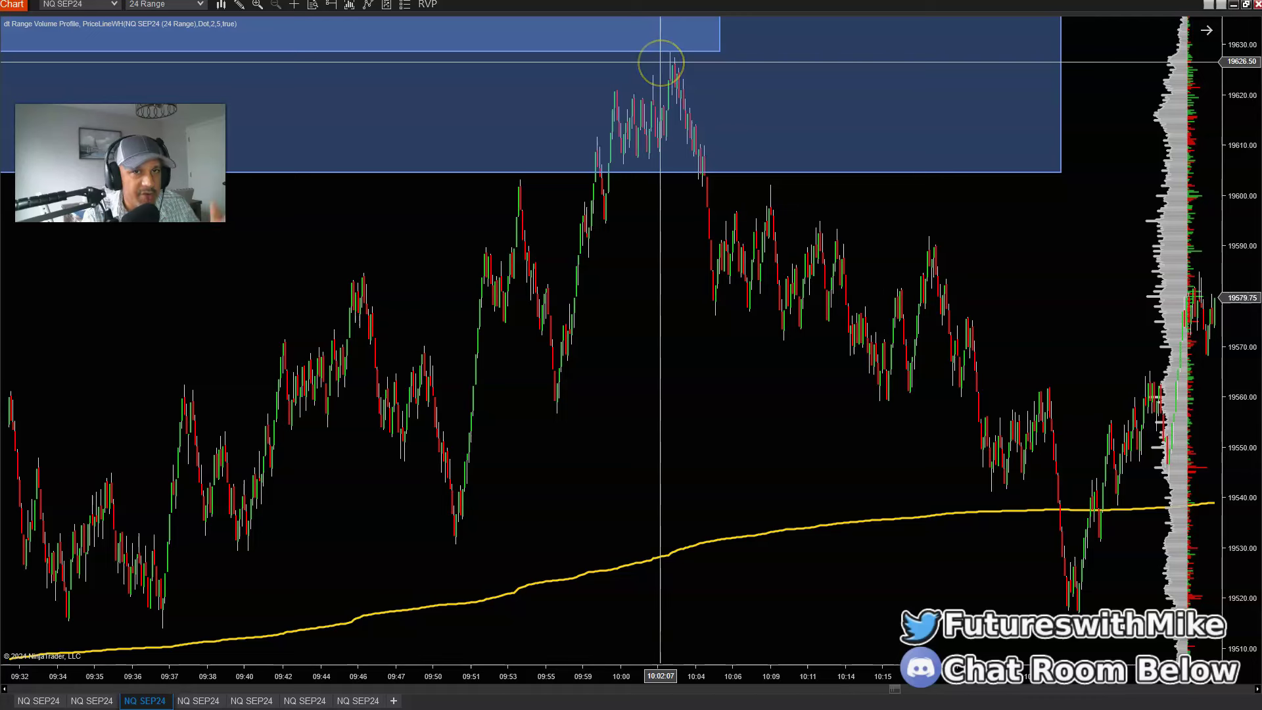
{"action": "mouse_move", "coordinate": [660, 61]}
{"action": "left_mouse_down"}
{"action": "mouse_move", "coordinate": [673, 59]}
{"action": "mouse_move", "coordinate": [665, 93]}
{"action": "mouse_move", "coordinate": [670, 57]}
{"action": "mouse_move", "coordinate": [668, 83]}
{"action": "mouse_move", "coordinate": [685, 84]}
{"action": "left_mouse_up"}
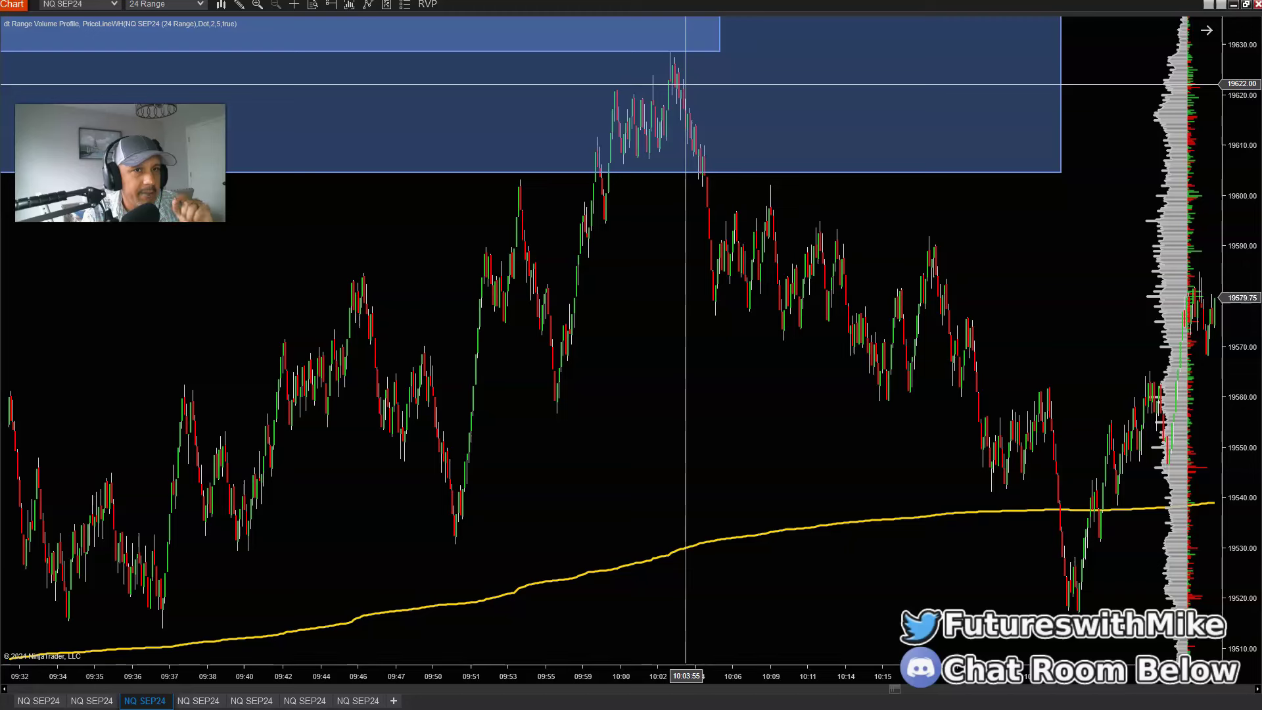
{"action": "left_click", "coordinate": [656, 96]}
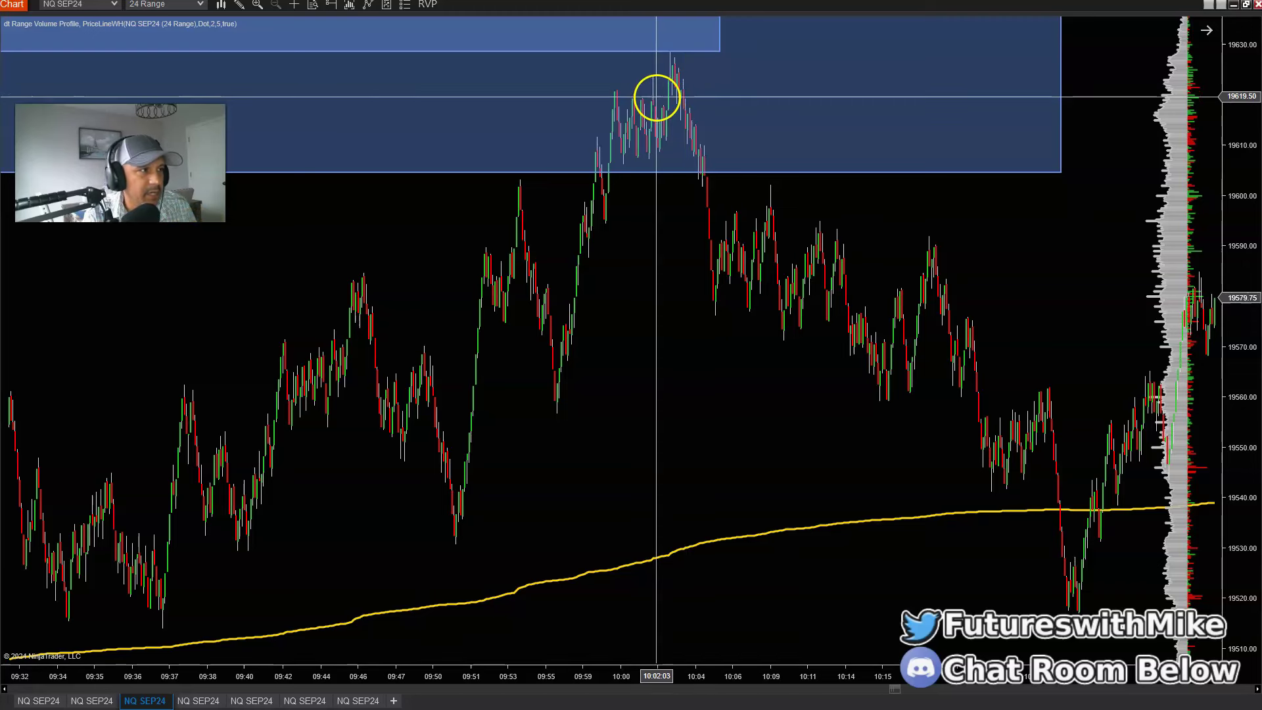
{"action": "left_click_drag", "start_coordinate": [656, 96], "coordinate": [920, 670]}
{"action": "left_click_drag", "start_coordinate": [569, 304], "coordinate": [596, 110]}
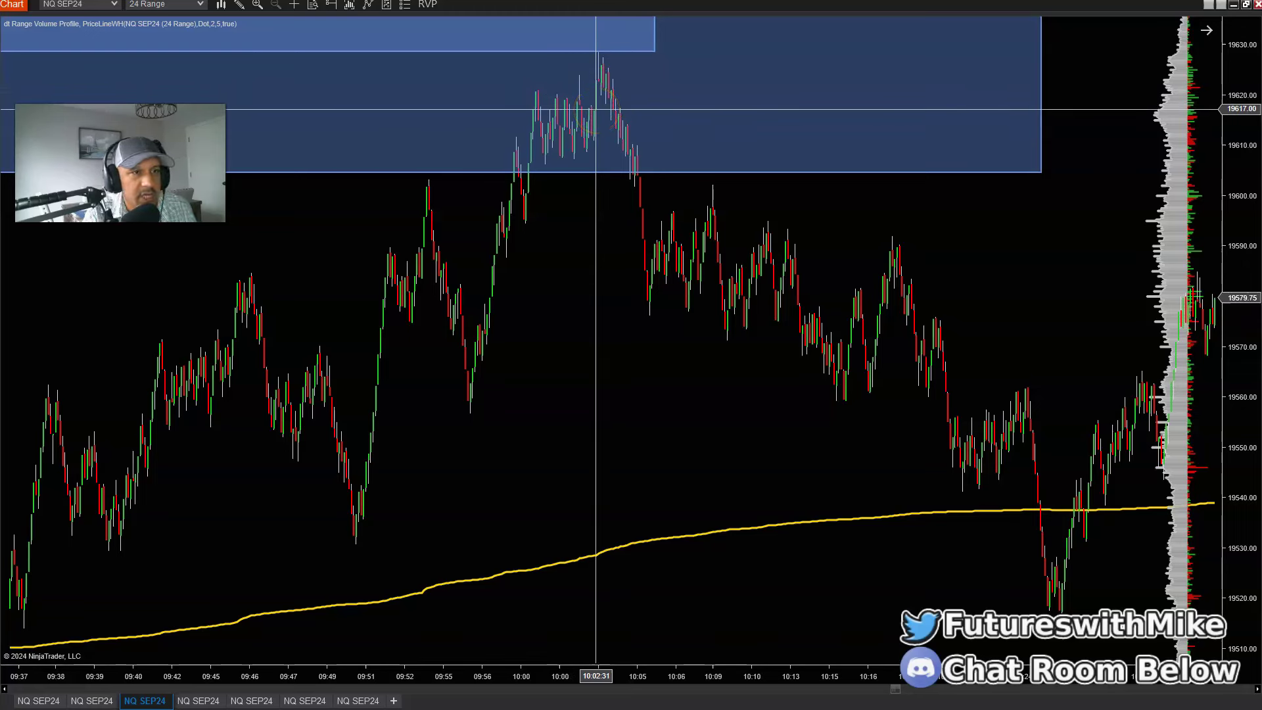
{"action": "mouse_move", "coordinate": [596, 109]}
{"action": "left_mouse_down"}
{"action": "mouse_move", "coordinate": [597, 51]}
{"action": "mouse_move", "coordinate": [611, 99]}
{"action": "left_mouse_up"}
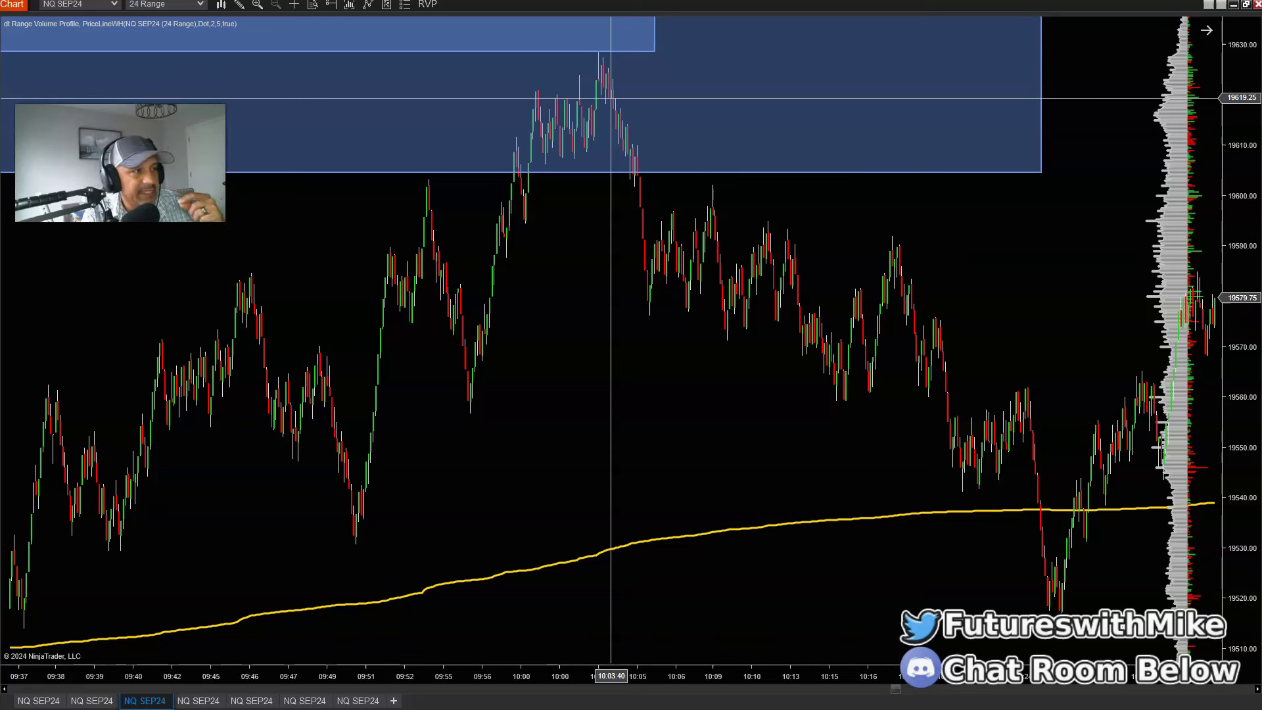
{"action": "mouse_move", "coordinate": [611, 98]}
{"action": "left_mouse_down"}
{"action": "mouse_move", "coordinate": [585, 108]}
{"action": "mouse_move", "coordinate": [591, 88]}
{"action": "mouse_move", "coordinate": [594, 112]}
{"action": "mouse_move", "coordinate": [594, 84]}
{"action": "mouse_move", "coordinate": [608, 110]}
{"action": "left_mouse_up"}
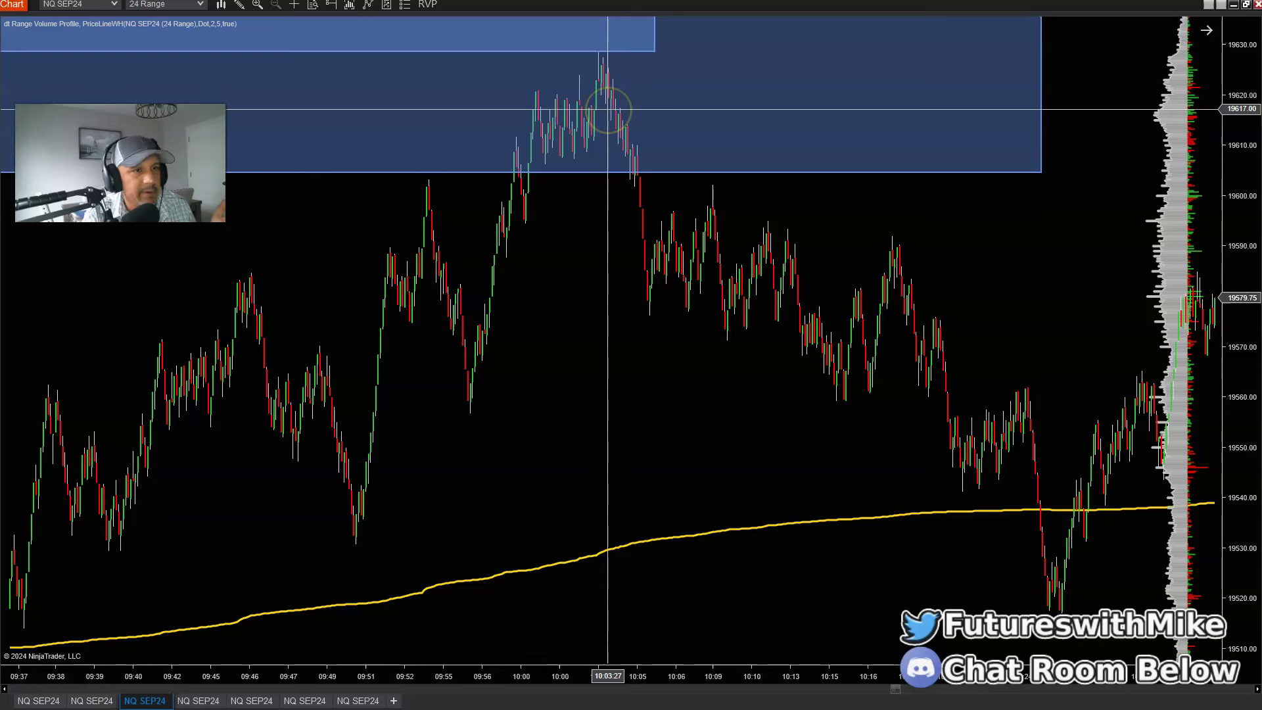
{"action": "left_click_drag", "start_coordinate": [637, 259], "coordinate": [635, 241]}
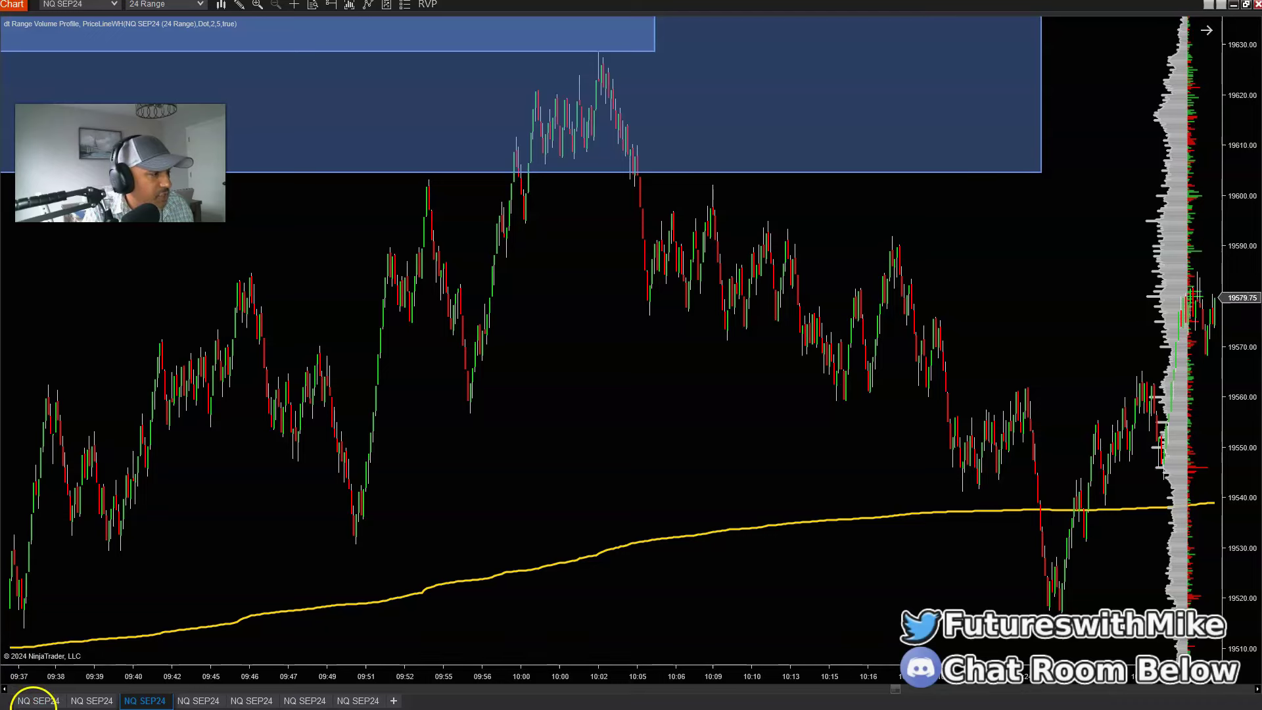
- View the 120 Range chart, pan to later bars, compare with 24 Range, then return to 120 Range
{"action": "left_click", "coordinate": [35, 703]}
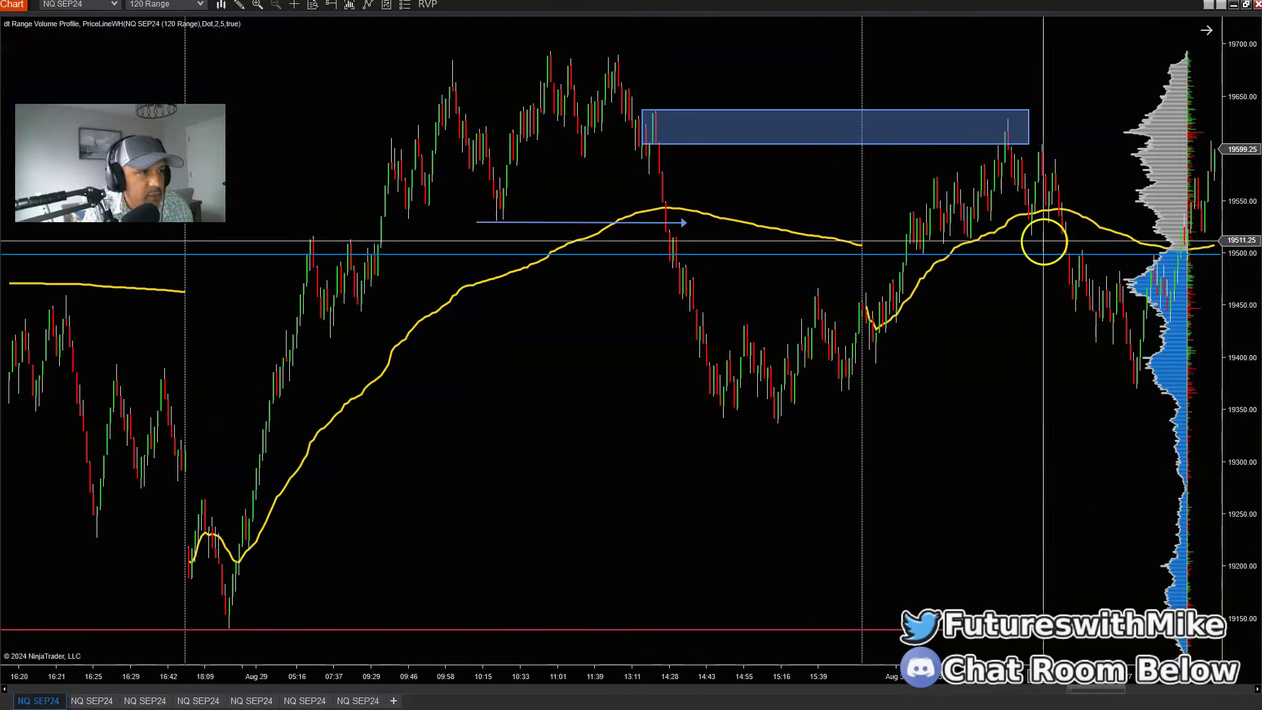
{"action": "left_click_drag", "start_coordinate": [944, 349], "coordinate": [845, 363]}
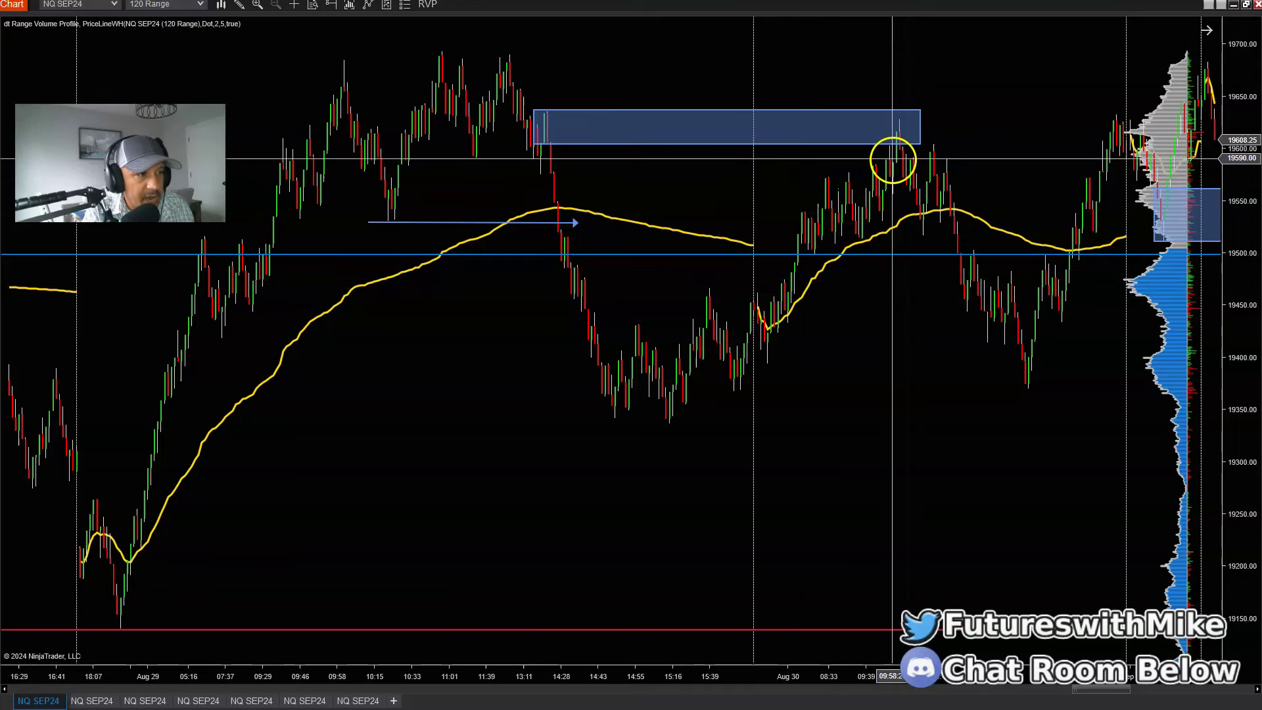
{"action": "left_click", "coordinate": [148, 699]}
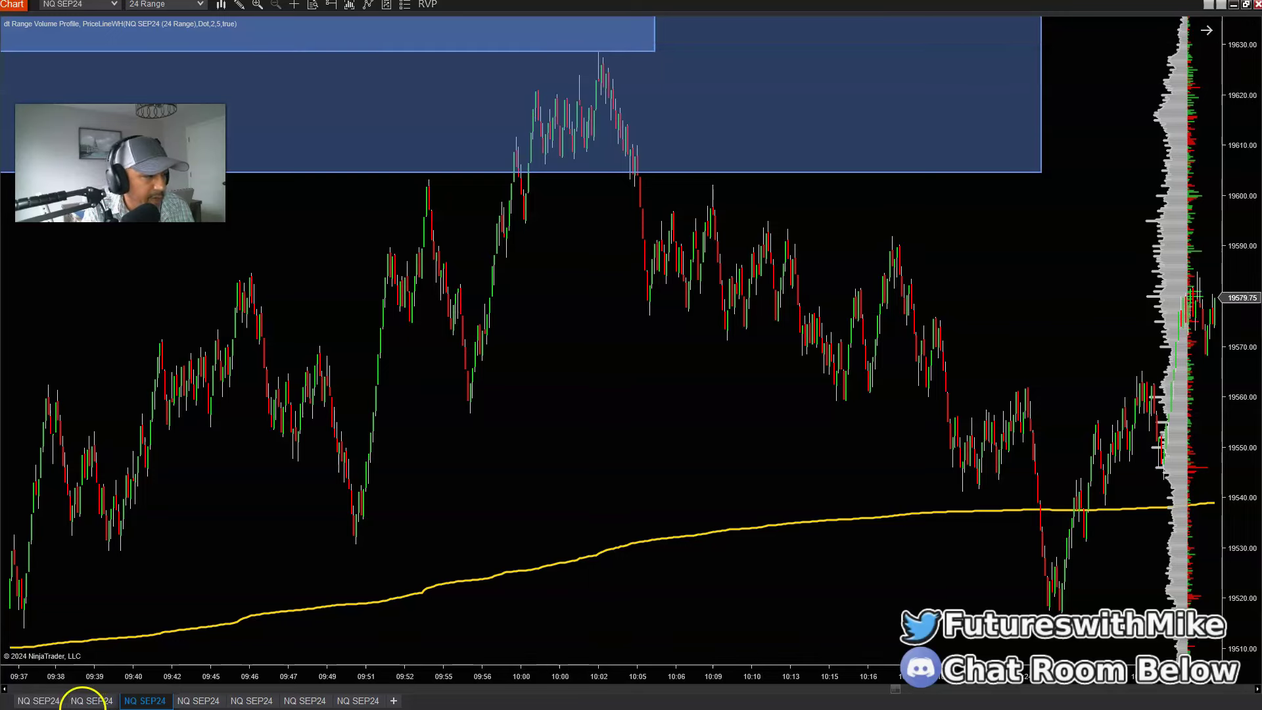
{"action": "left_click", "coordinate": [39, 701]}
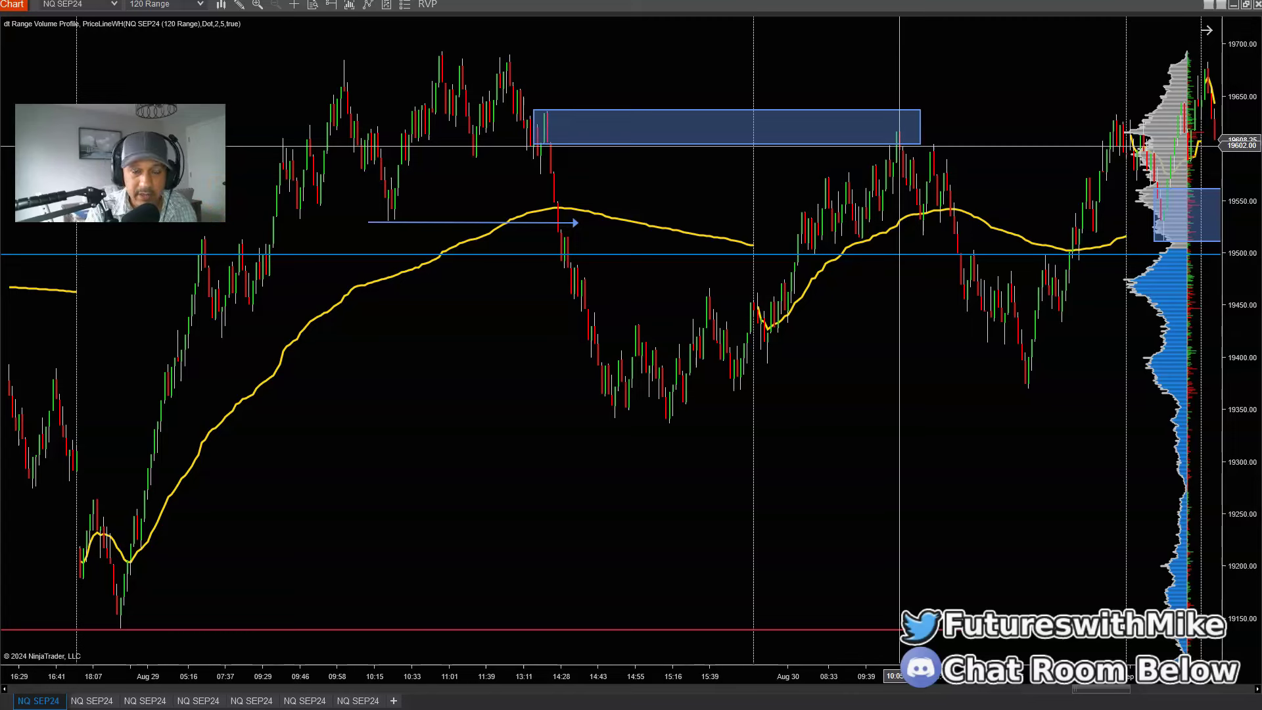
- Widen the 120 Range bars so the Aug 30 wick near 19628 fills the view
{"action": "left_click_drag", "start_coordinate": [970, 677], "coordinate": [878, 675]}
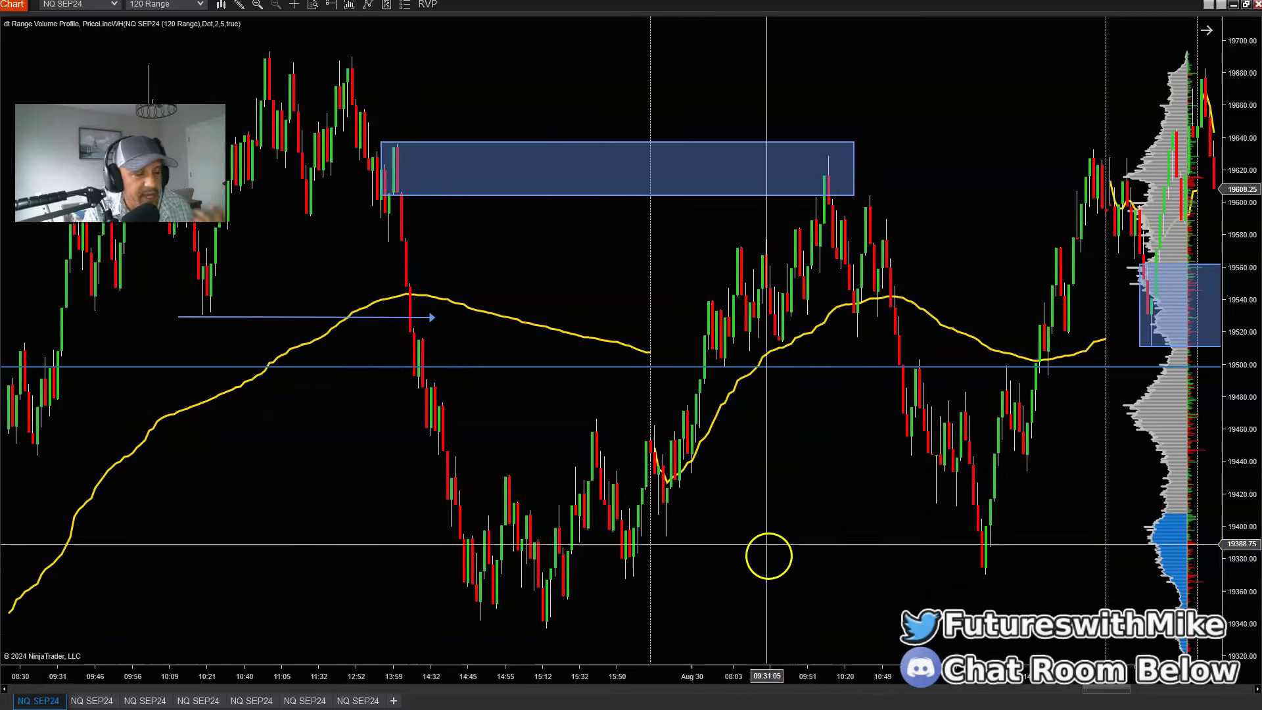
{"action": "left_click", "coordinate": [240, 5]}
{"action": "left_click", "coordinate": [291, 71]}
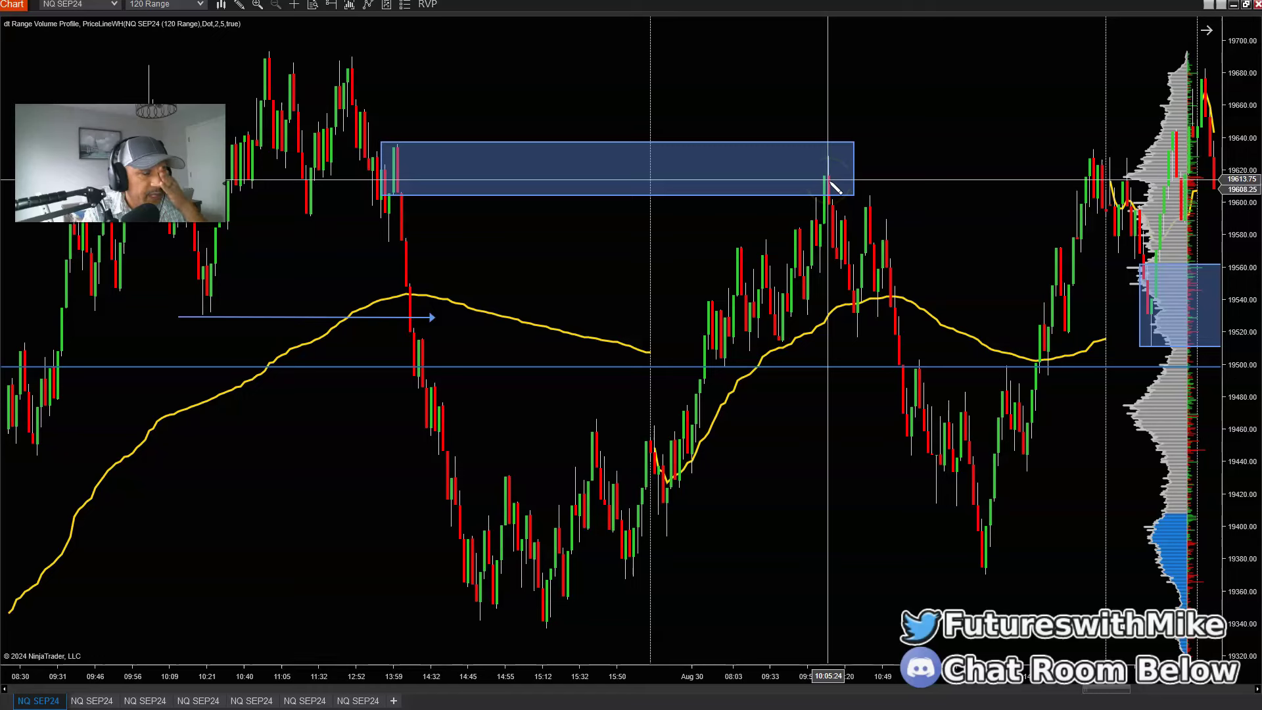
{"action": "left_click_drag", "start_coordinate": [830, 184], "coordinate": [826, 159]}
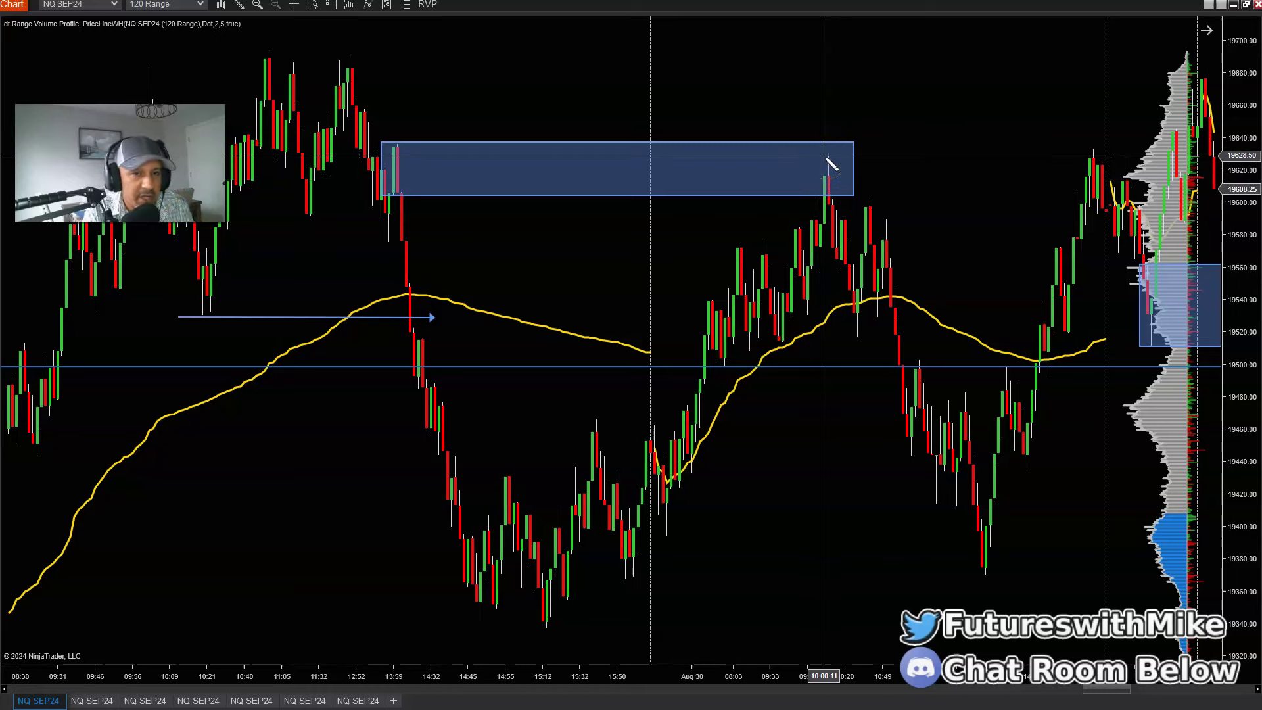
{"action": "left_click", "coordinate": [145, 701]}
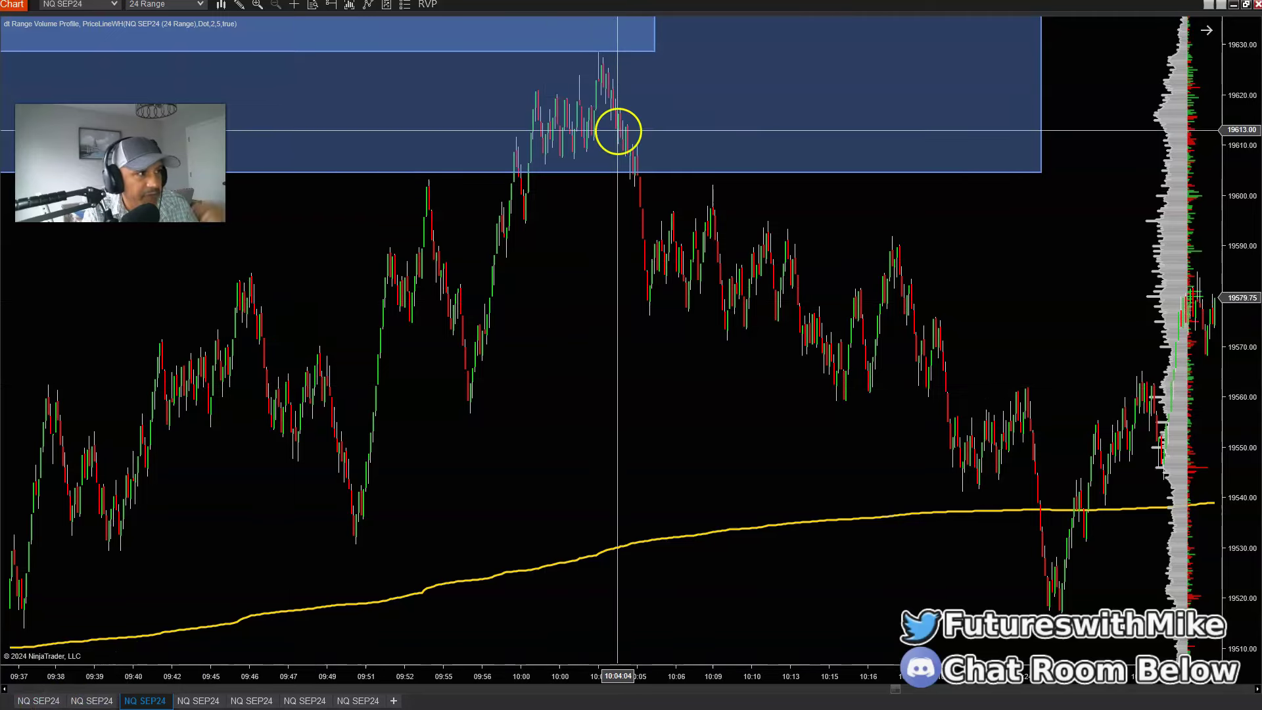
{"action": "left_click", "coordinate": [38, 700]}
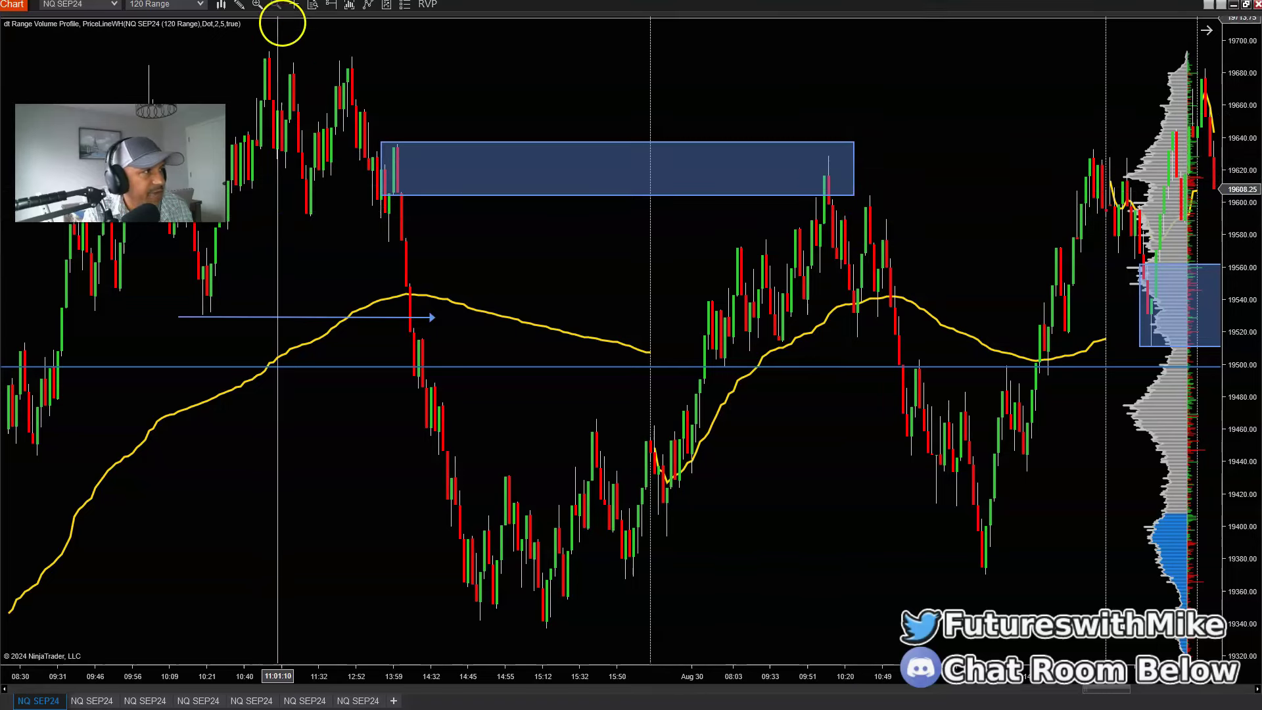
- Draw a Risk-Reward at the supply-box wick, entry near 19598.75 and stop near 19629.25
{"action": "left_click", "coordinate": [241, 5]}
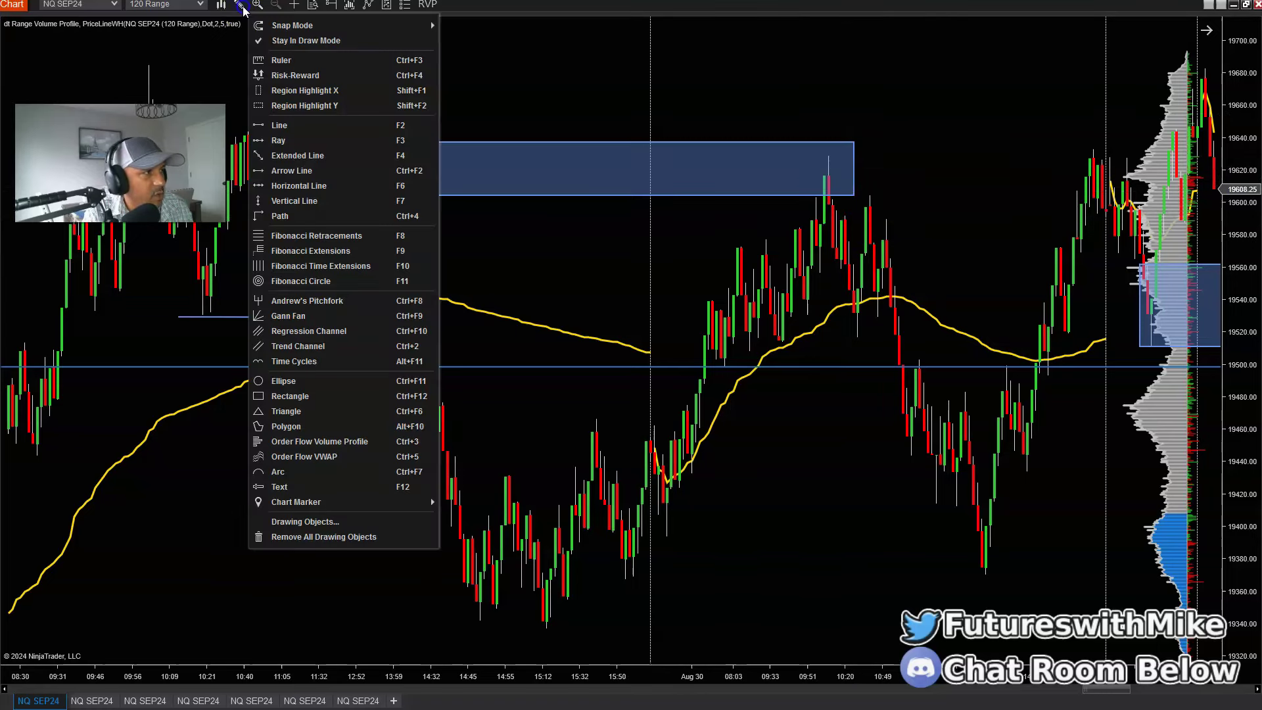
{"action": "left_click", "coordinate": [289, 75]}
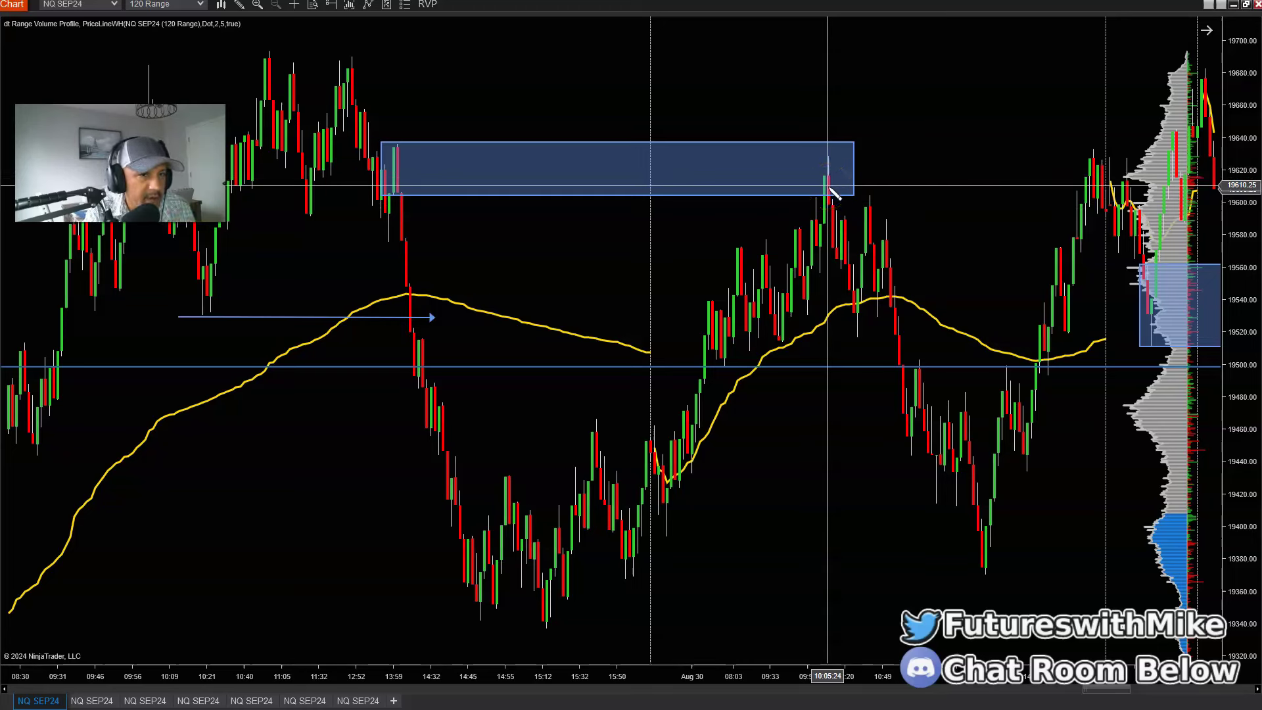
{"action": "mouse_move", "coordinate": [828, 187]}
{"action": "left_mouse_down"}
{"action": "mouse_move", "coordinate": [834, 198]}
{"action": "mouse_move", "coordinate": [828, 165]}
{"action": "mouse_move", "coordinate": [818, 205]}
{"action": "mouse_move", "coordinate": [825, 155]}
{"action": "mouse_move", "coordinate": [842, 164]}
{"action": "mouse_move", "coordinate": [843, 201]}
{"action": "mouse_move", "coordinate": [820, 203]}
{"action": "mouse_move", "coordinate": [822, 169]}
{"action": "mouse_move", "coordinate": [817, 220]}
{"action": "mouse_move", "coordinate": [827, 157]}
{"action": "mouse_move", "coordinate": [832, 208]}
{"action": "left_mouse_up"}
{"action": "left_click", "coordinate": [834, 207]}
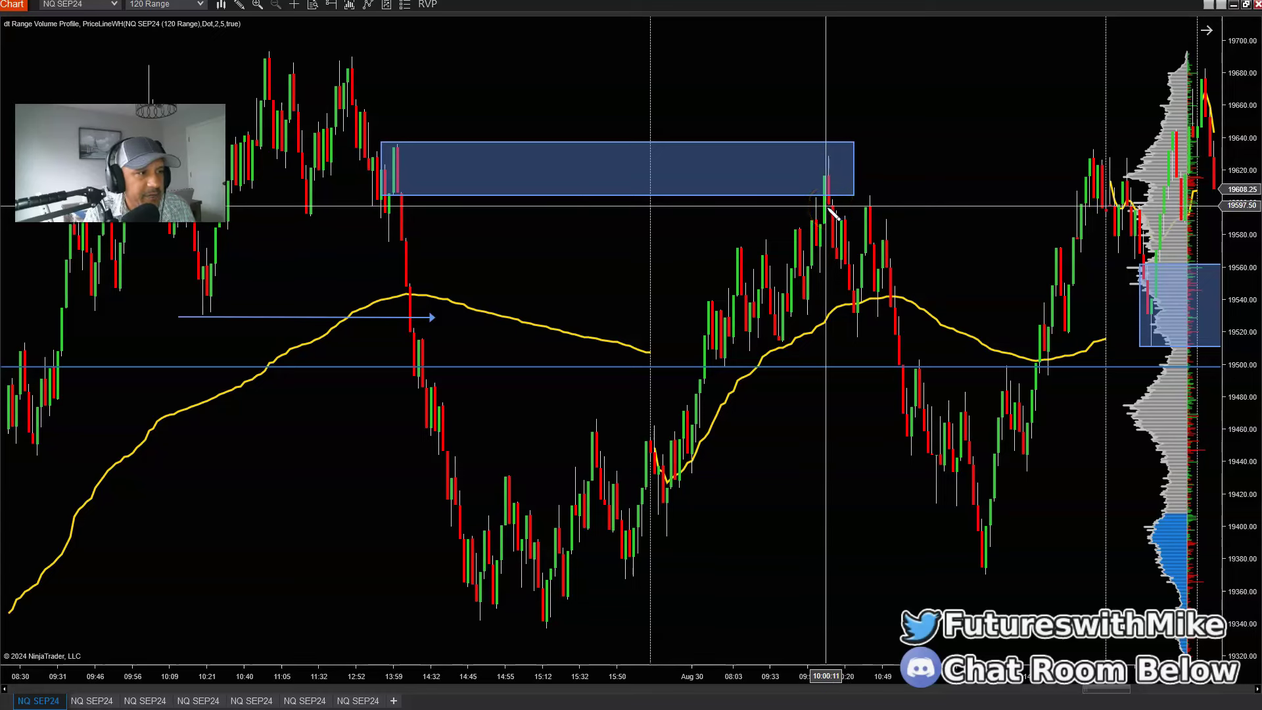
{"action": "mouse_move", "coordinate": [827, 206]}
{"action": "left_mouse_down"}
{"action": "mouse_move", "coordinate": [838, 203]}
{"action": "mouse_move", "coordinate": [833, 235]}
{"action": "mouse_move", "coordinate": [826, 156]}
{"action": "left_mouse_up"}
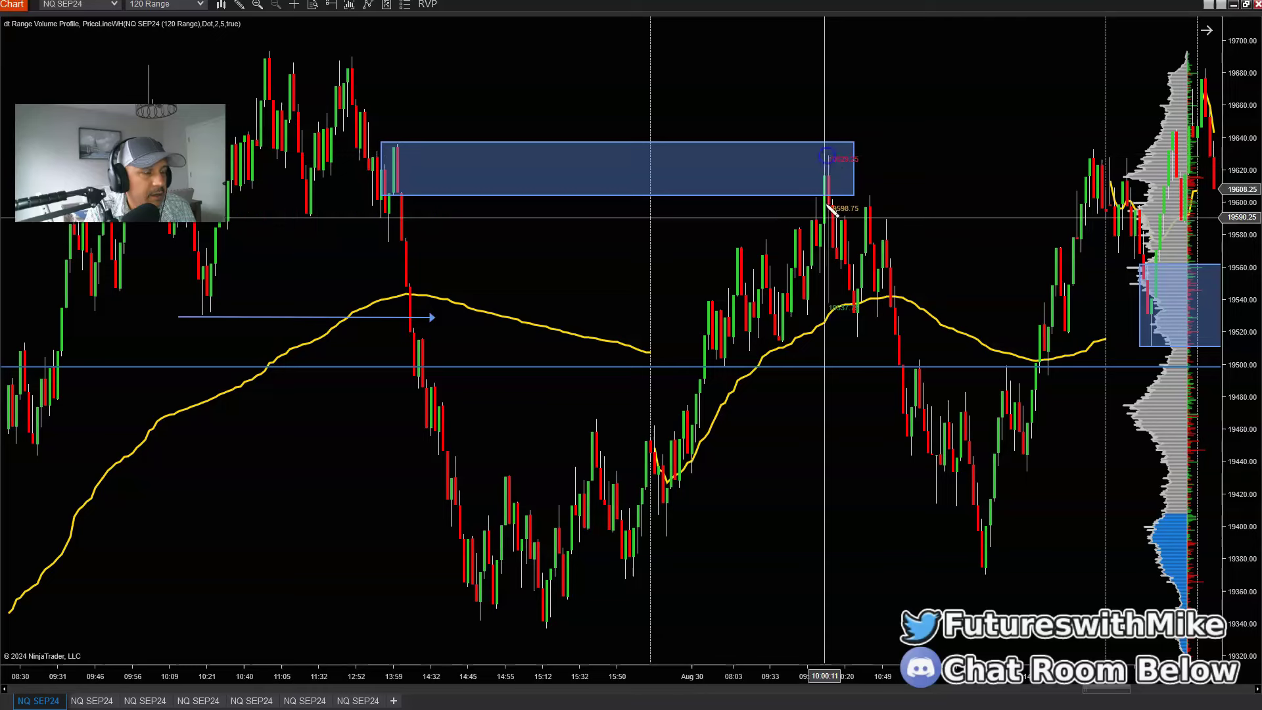
{"action": "left_click_drag", "start_coordinate": [834, 206], "coordinate": [834, 369]}
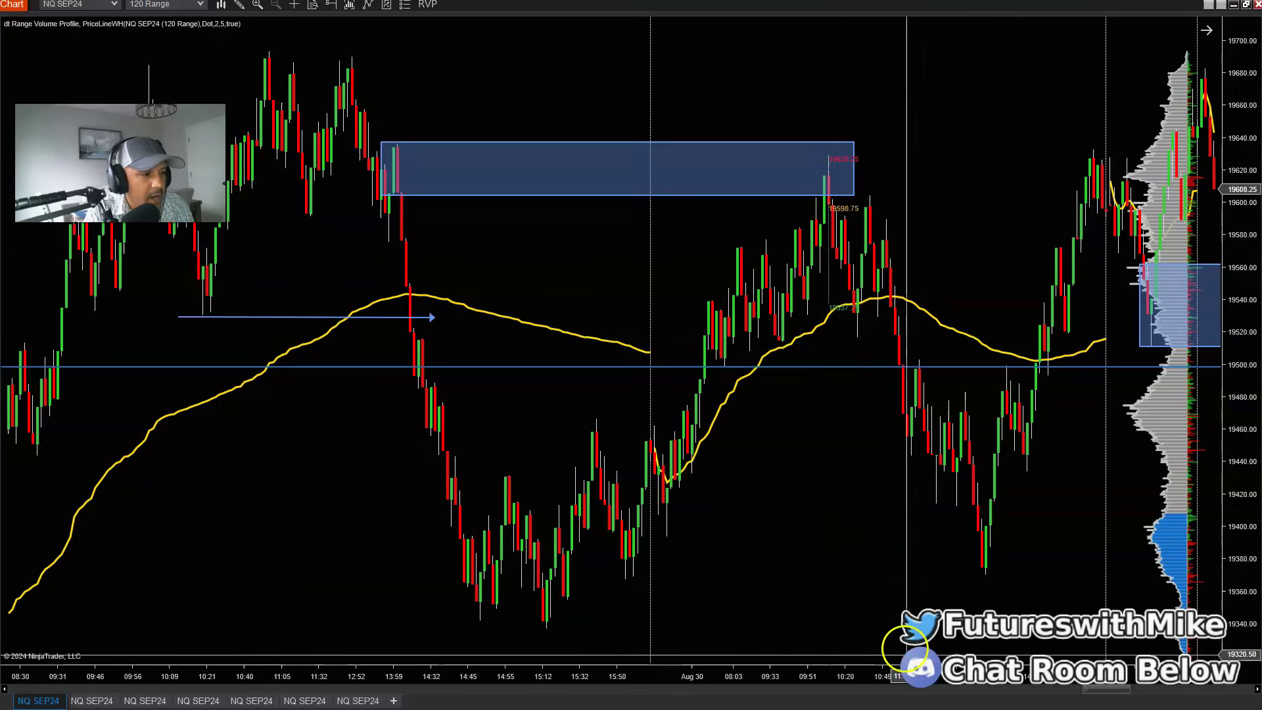
- Widen the bars and open the risk-reward drawing's properties, which show a ratio of 1
{"action": "left_click", "coordinate": [918, 685]}
{"action": "left_click_drag", "start_coordinate": [918, 685], "coordinate": [808, 535]}
{"action": "left_click", "coordinate": [768, 301]}
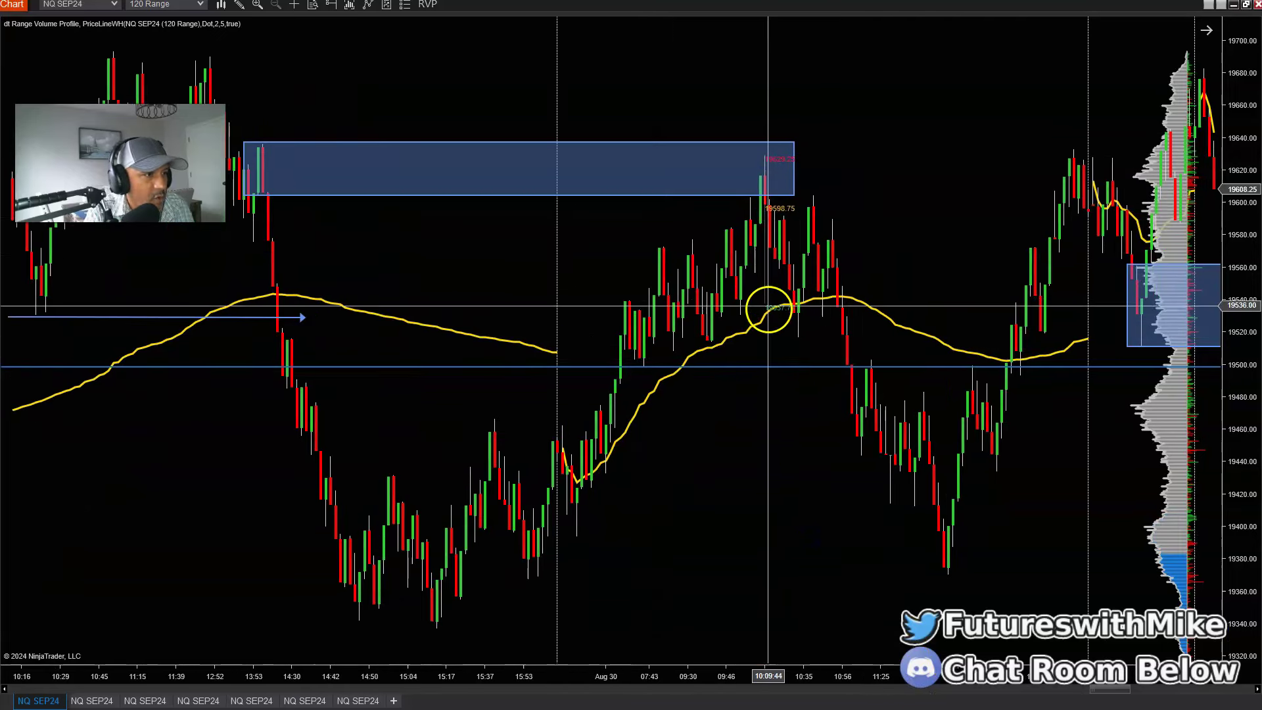
{"action": "double_click", "coordinate": [767, 299]}
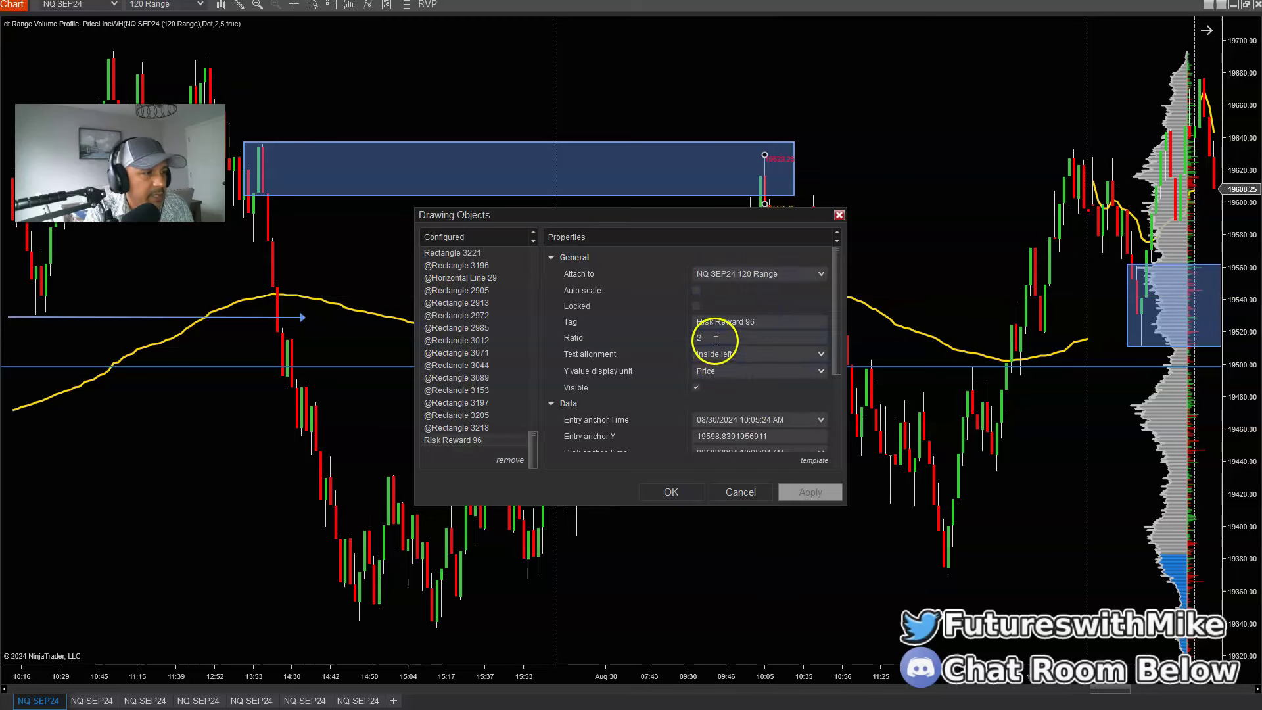